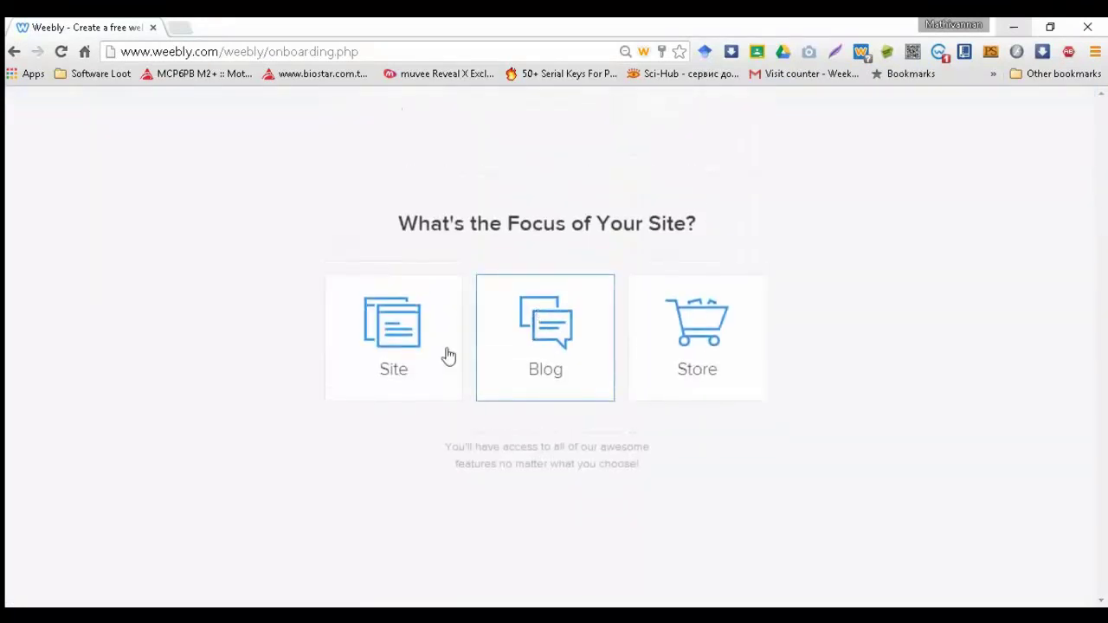
Set the new project's focus to Site and choose the Birdseye theme, skipping the website domain choice
left_click(410, 359)
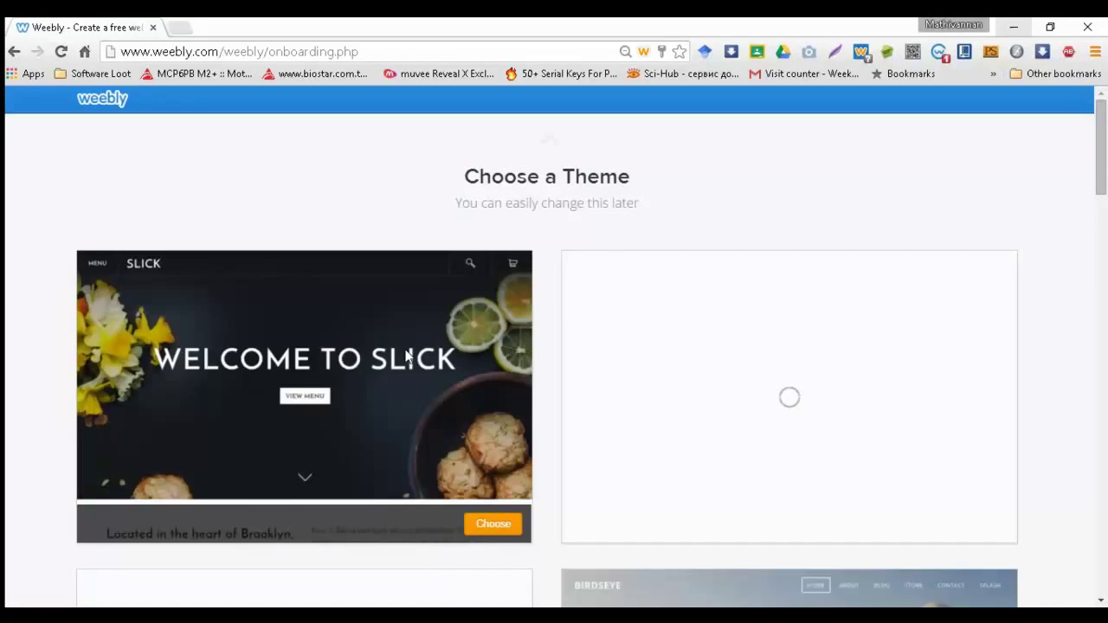
scroll(857, 355, "down", 3)
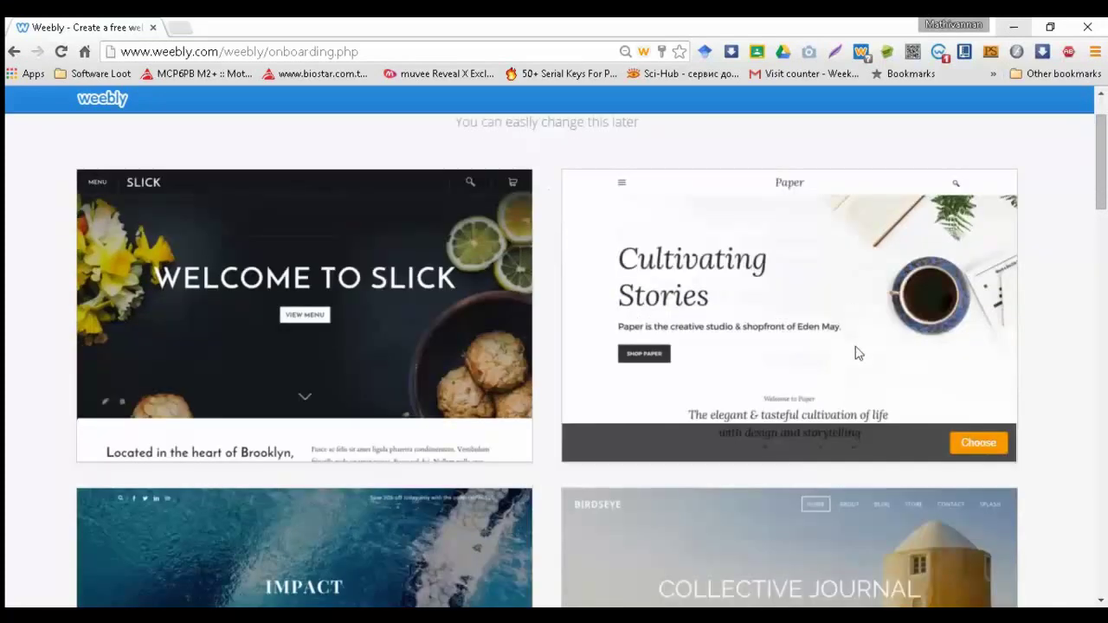
scroll(866, 362, "down", 3)
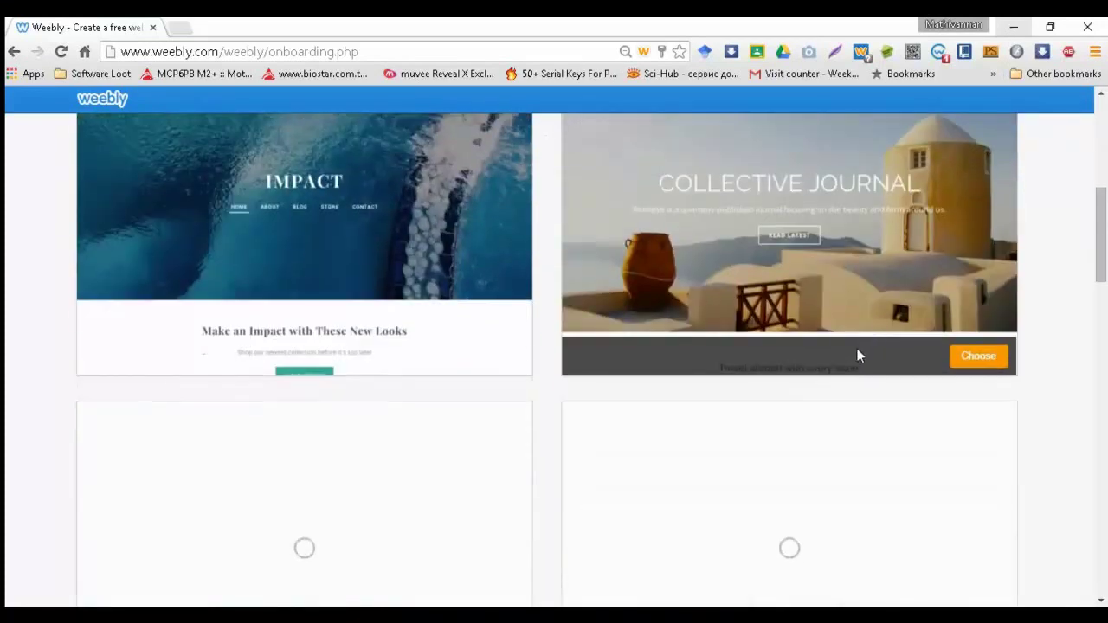
scroll(698, 349, "up", 1)
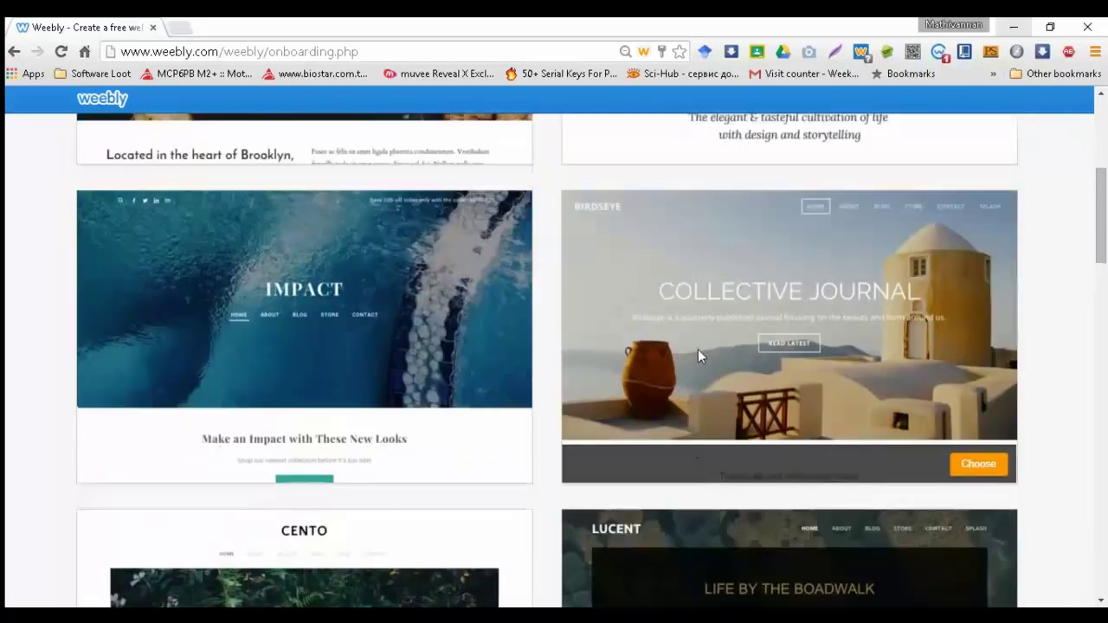
scroll(697, 349, "up", 3)
scroll(698, 349, "down", 2)
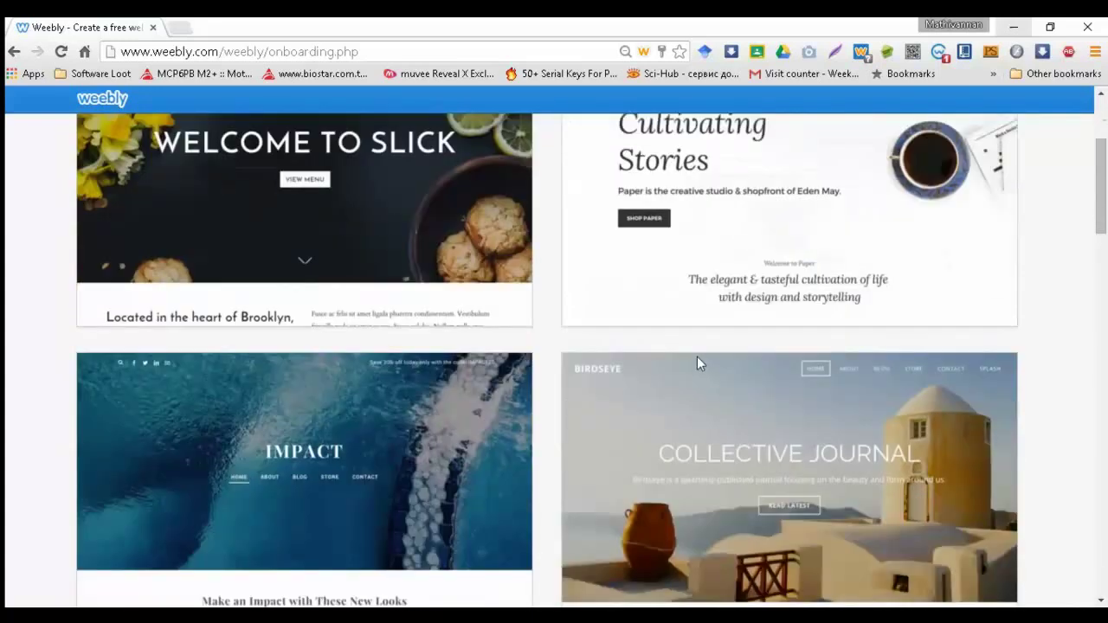
scroll(700, 363, "down", 7)
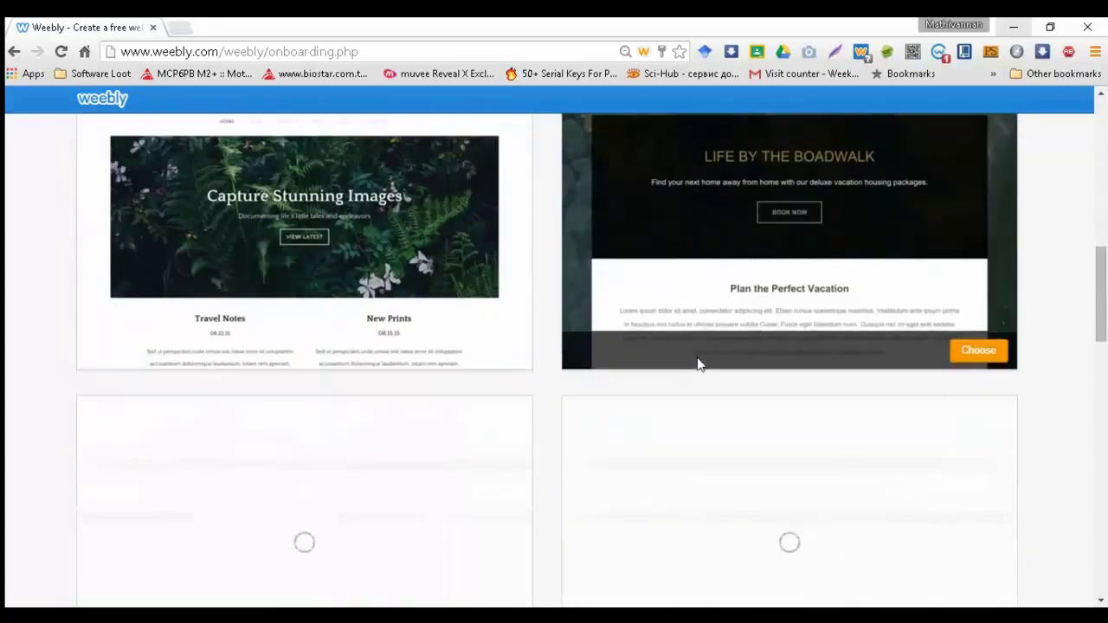
scroll(700, 364, "up", 5)
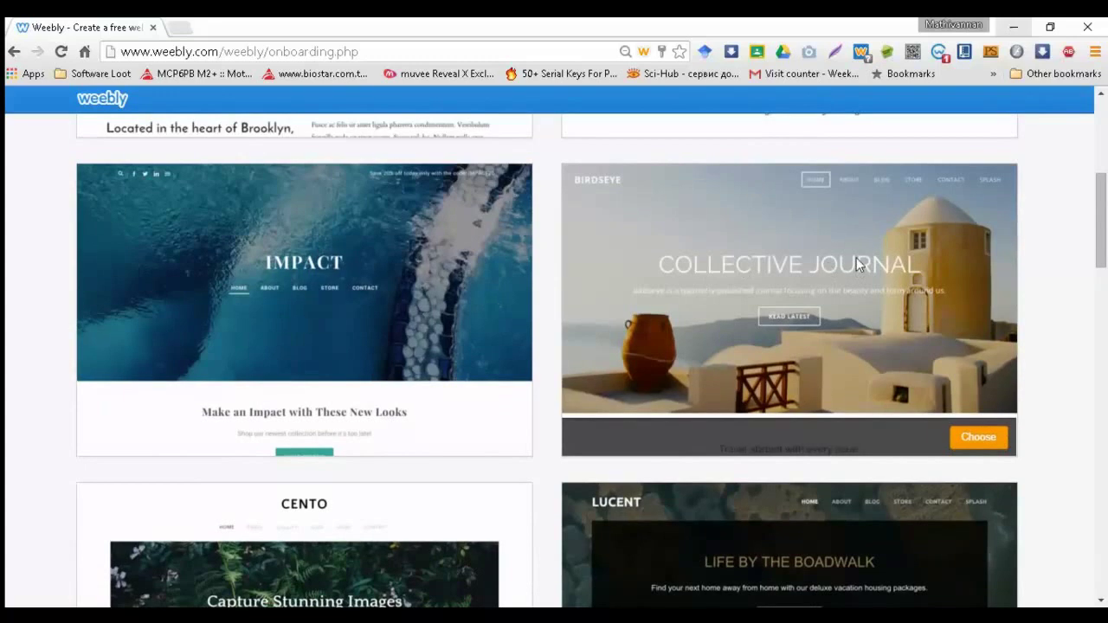
left_click(979, 437)
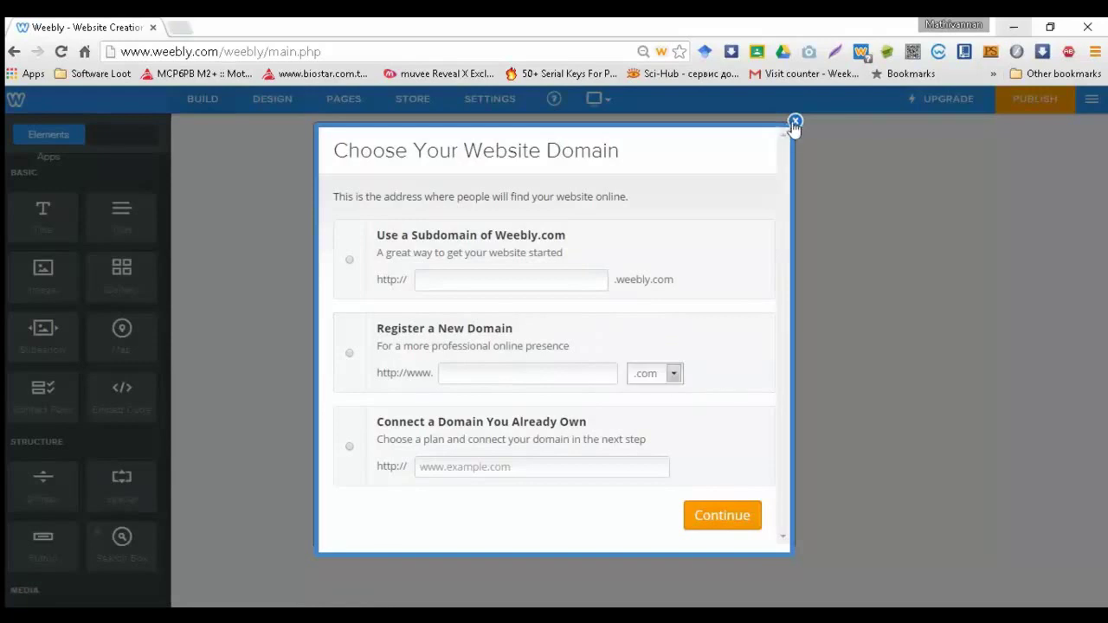
left_click(794, 123)
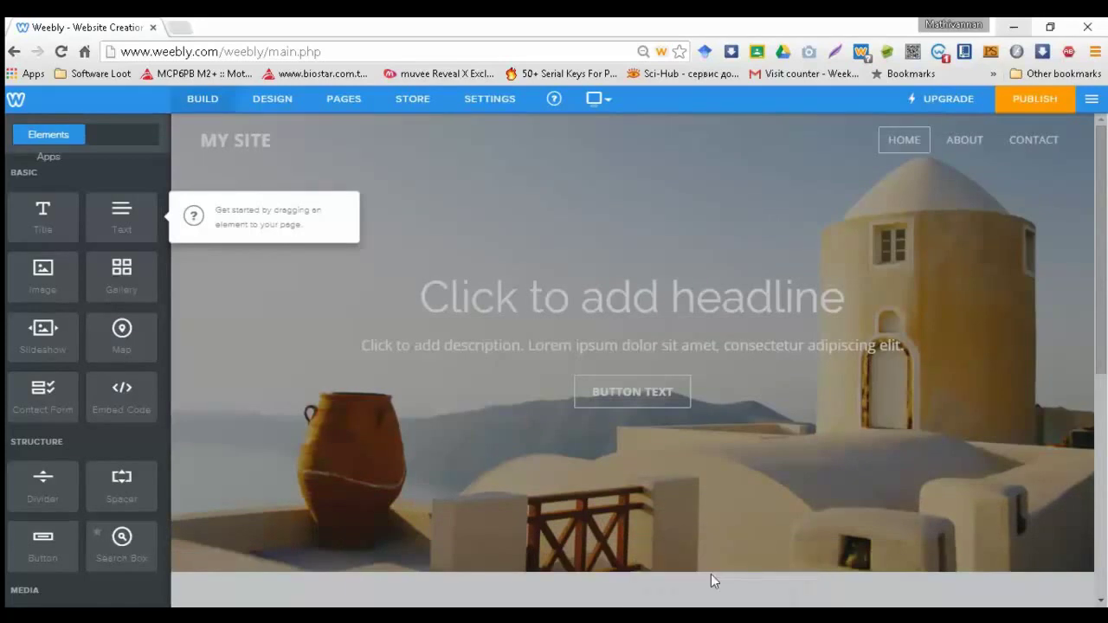
View the site's About page and return to the Home page
key("super+d")
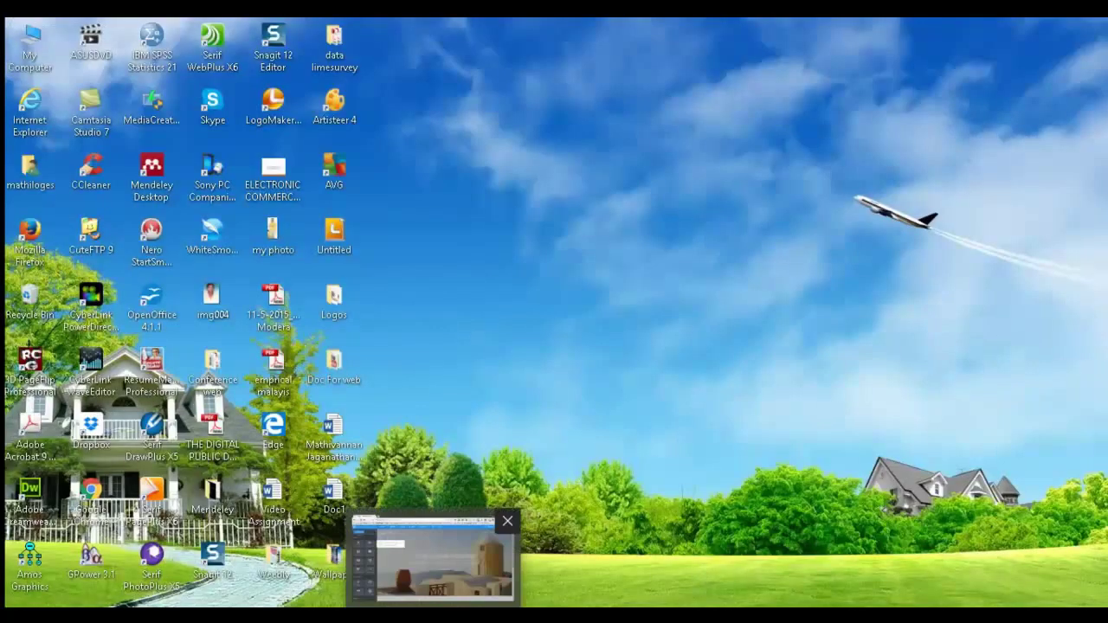
key("super+d")
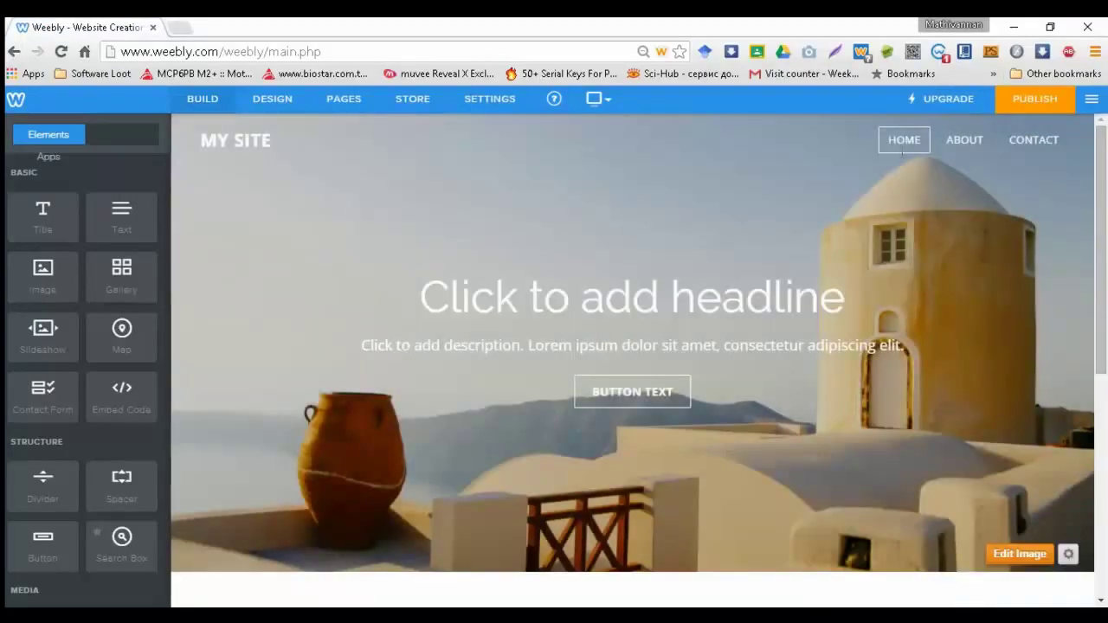
left_click(966, 141)
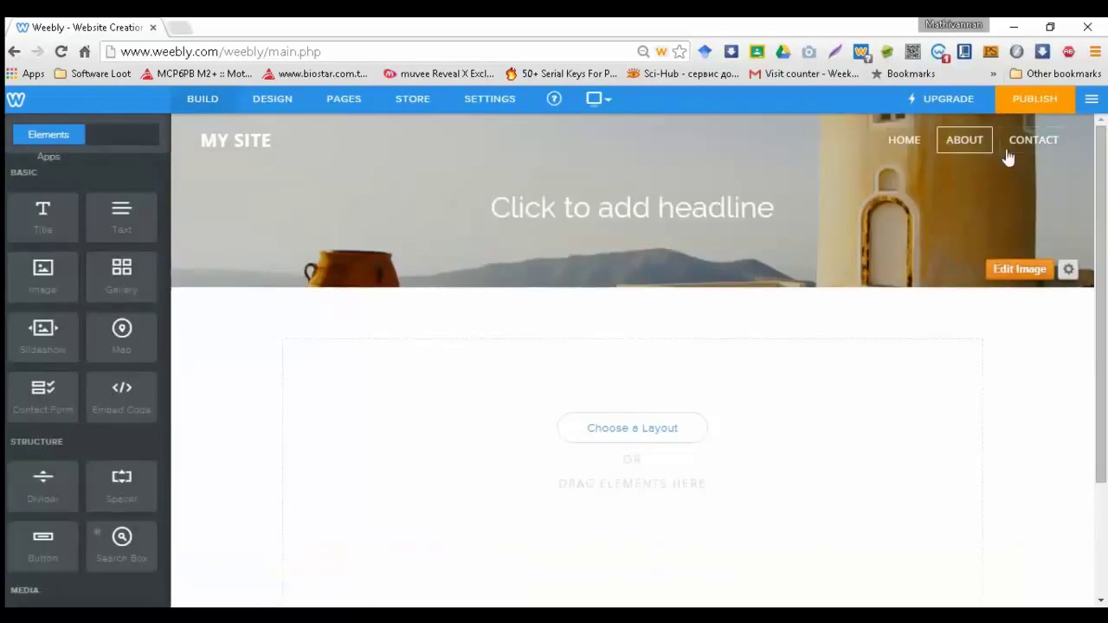
left_click(898, 145)
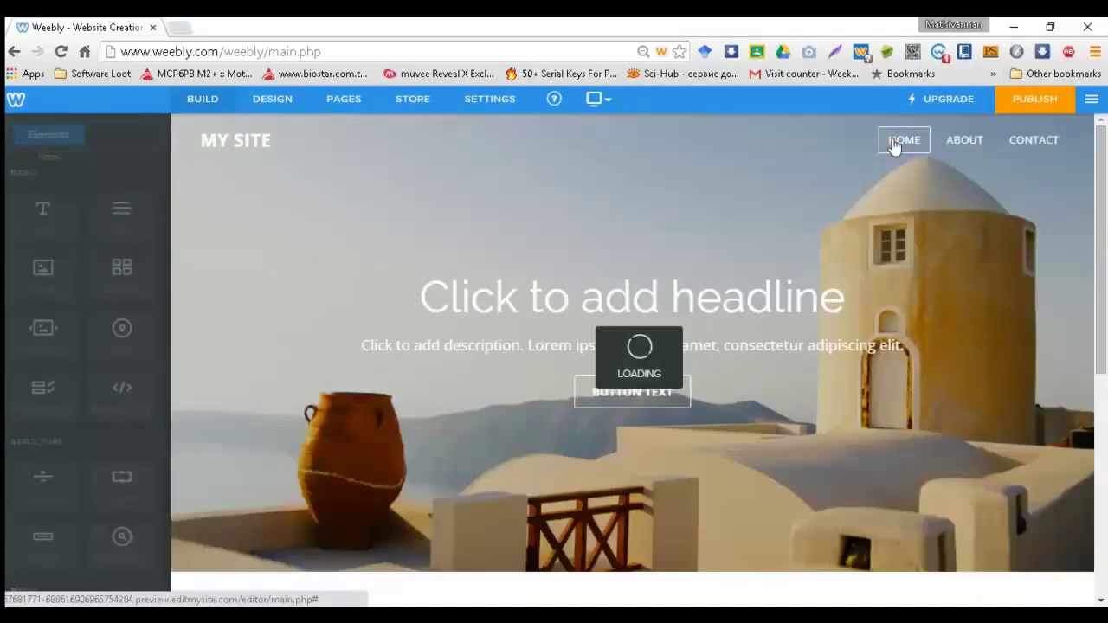
Add a title element to the Home page's empty content area below the header image, reading "Home"
scroll(535, 381, "down", 2)
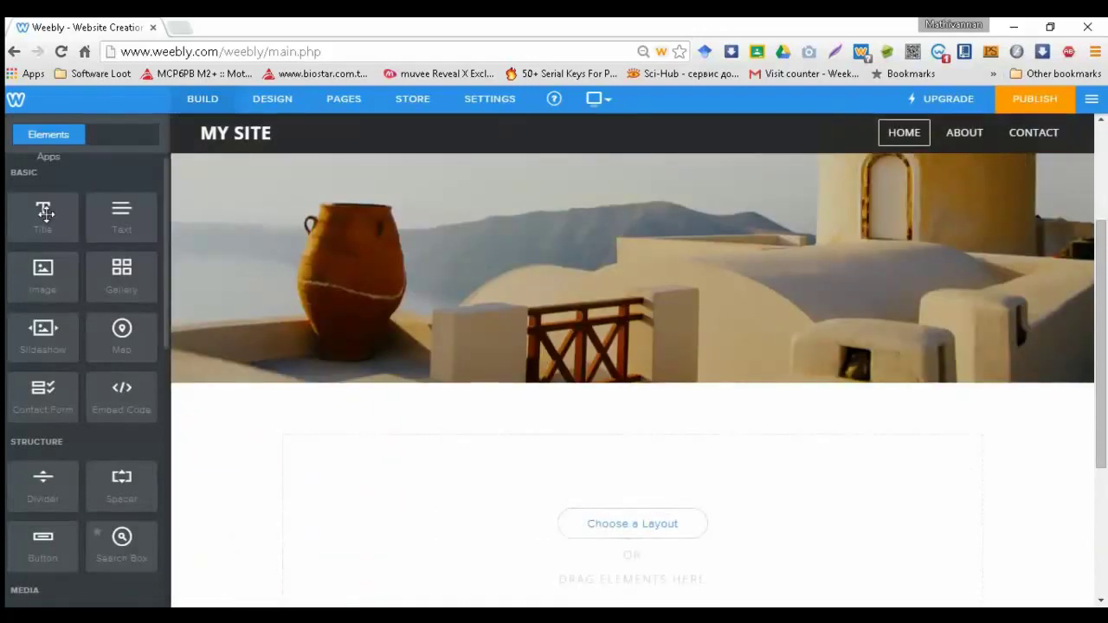
left_click_drag(45, 216, 403, 460)
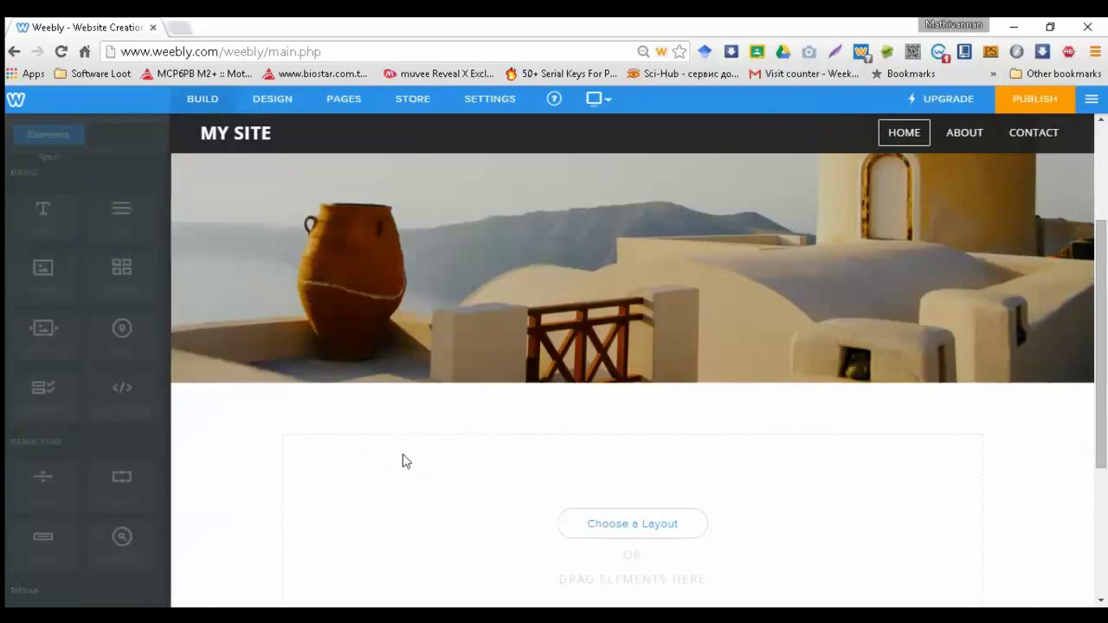
left_click(403, 445)
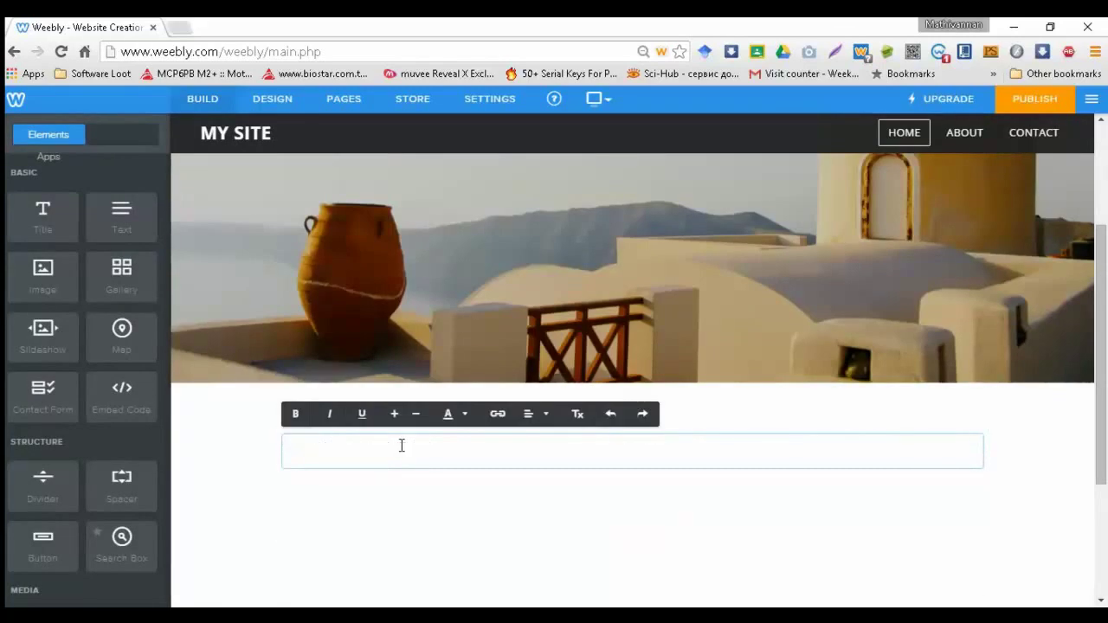
type("A")
key("BackSpace")
type("Home")
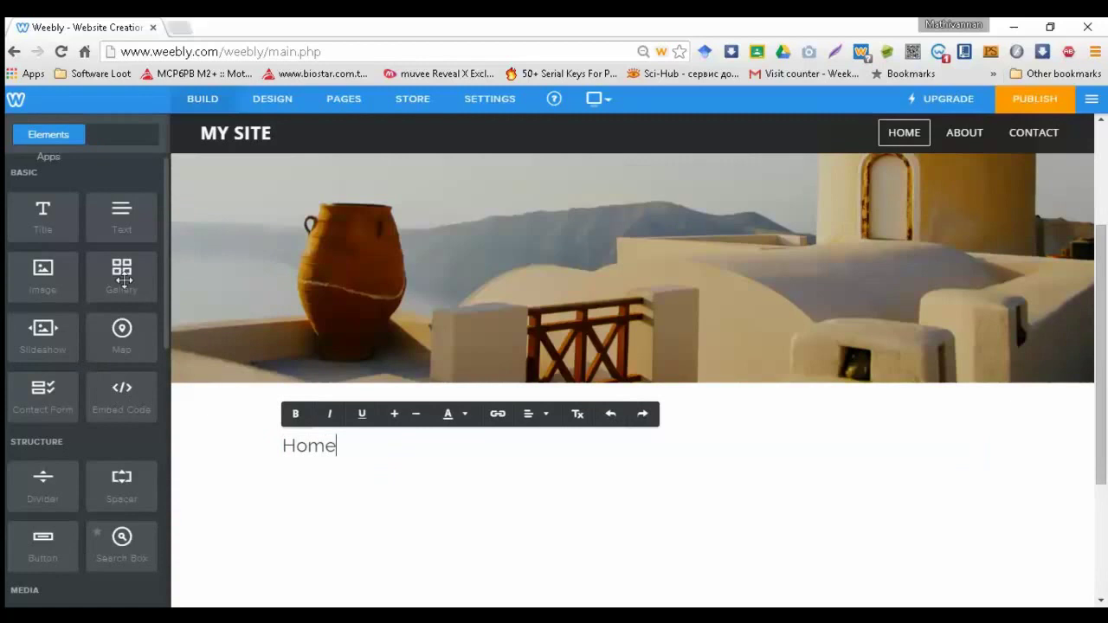
Add a text element below the Home title, reading "My name is Xyz."
left_click_drag(124, 218, 355, 350)
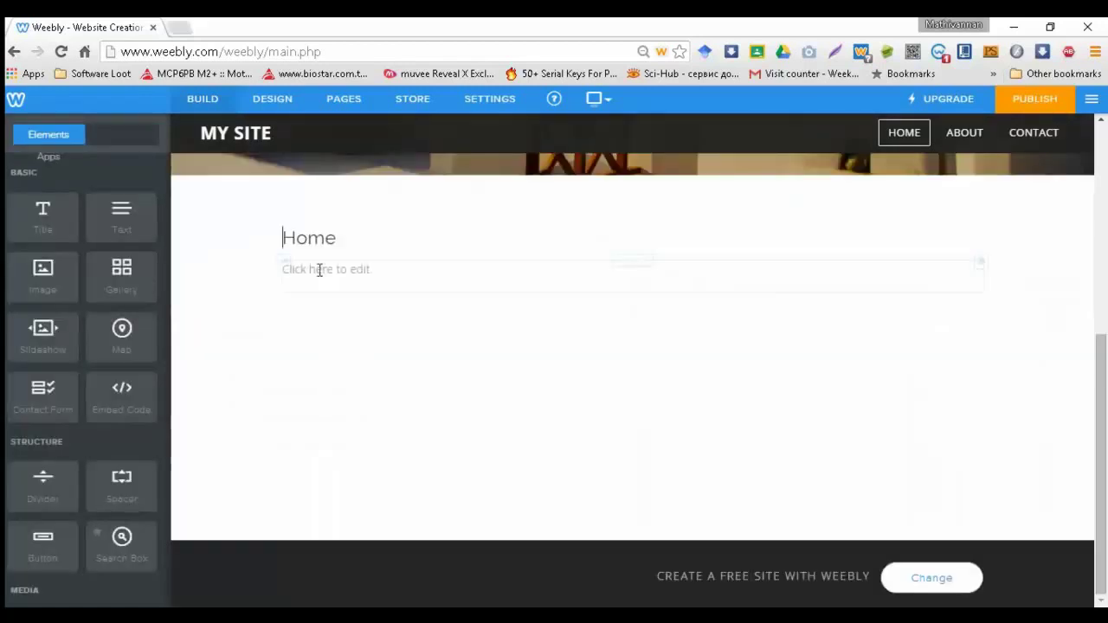
left_click(318, 266)
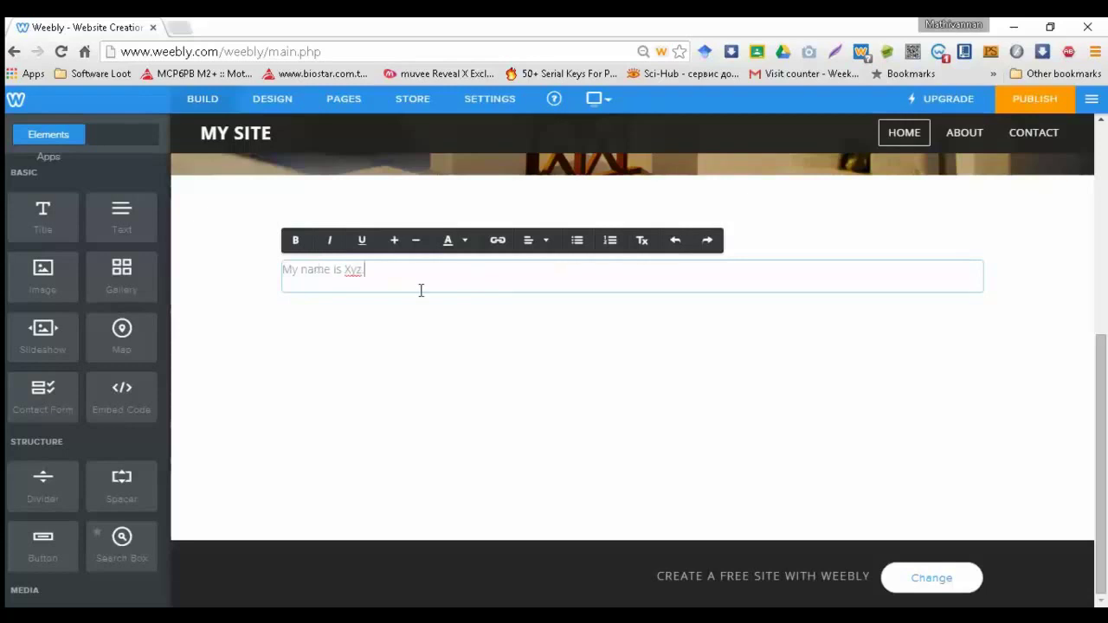
Copy the sentence in the text element and paste it after itself about 40 times to build a six-line paragraph
left_click_drag(336, 273, 264, 280)
right_click(321, 278)
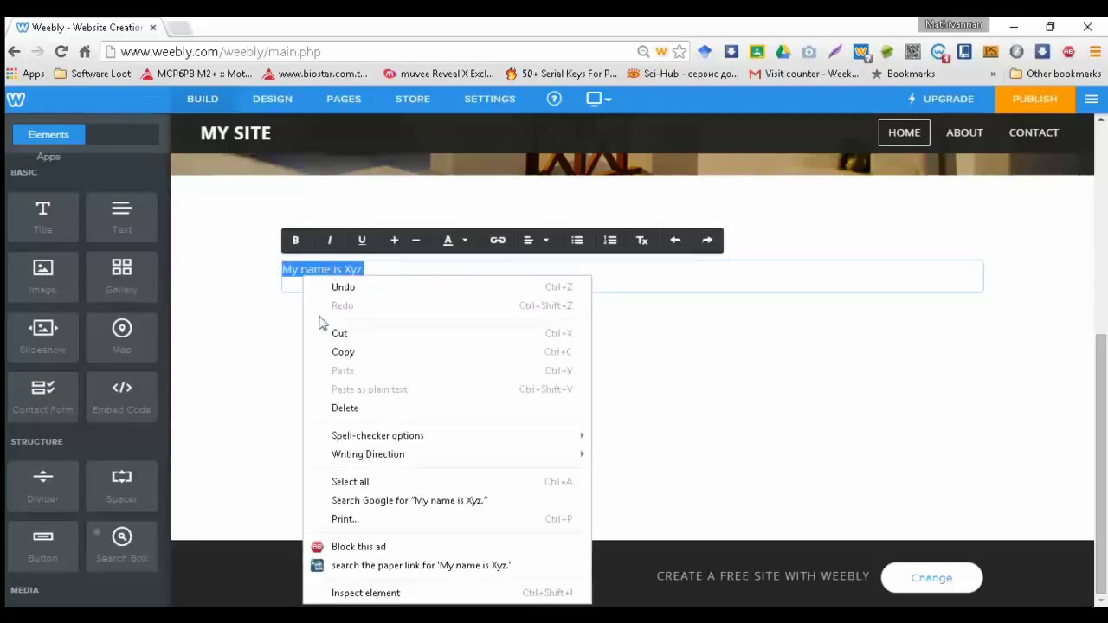
left_click(349, 355)
left_click(389, 276)
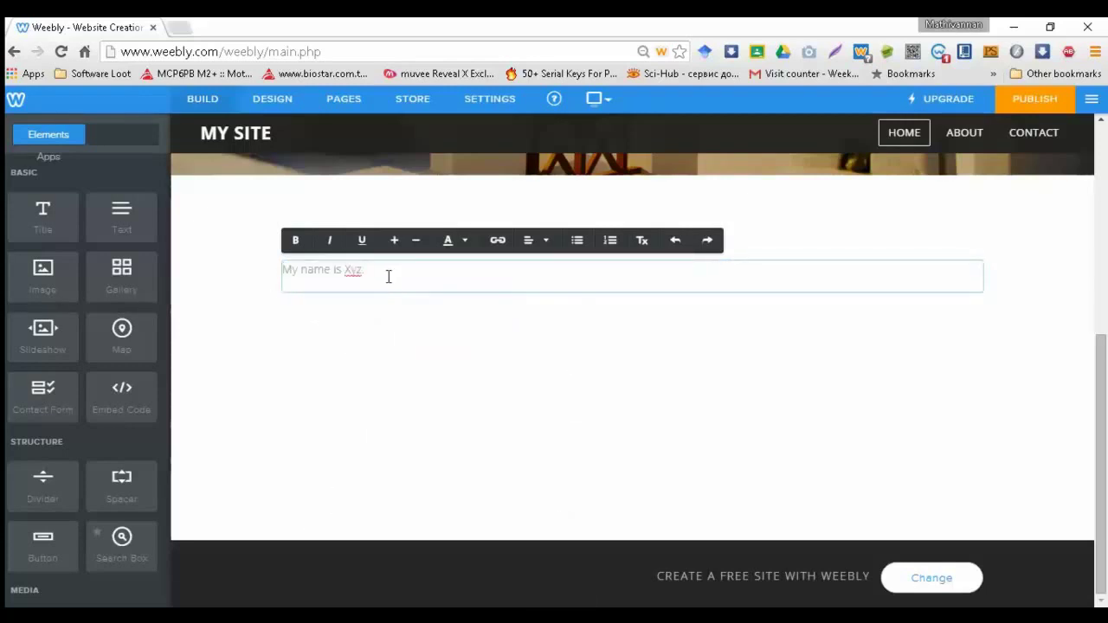
key("ctrl+v")
key("ctrl+v")
key("ctrl+v")
key("ctrl+v")
key("ctrl+v")
key("ctrl+v")
key("ctrl+v")
key("ctrl+v")
key("ctrl+v")
key("ctrl+v")
key("ctrl+v")
key("ctrl+v")
key("ctrl+v")
key("ctrl+v")
key("ctrl+v")
key("ctrl+v")
key("ctrl+v")
key("ctrl+v")
key("ctrl+v")
key("ctrl+v")
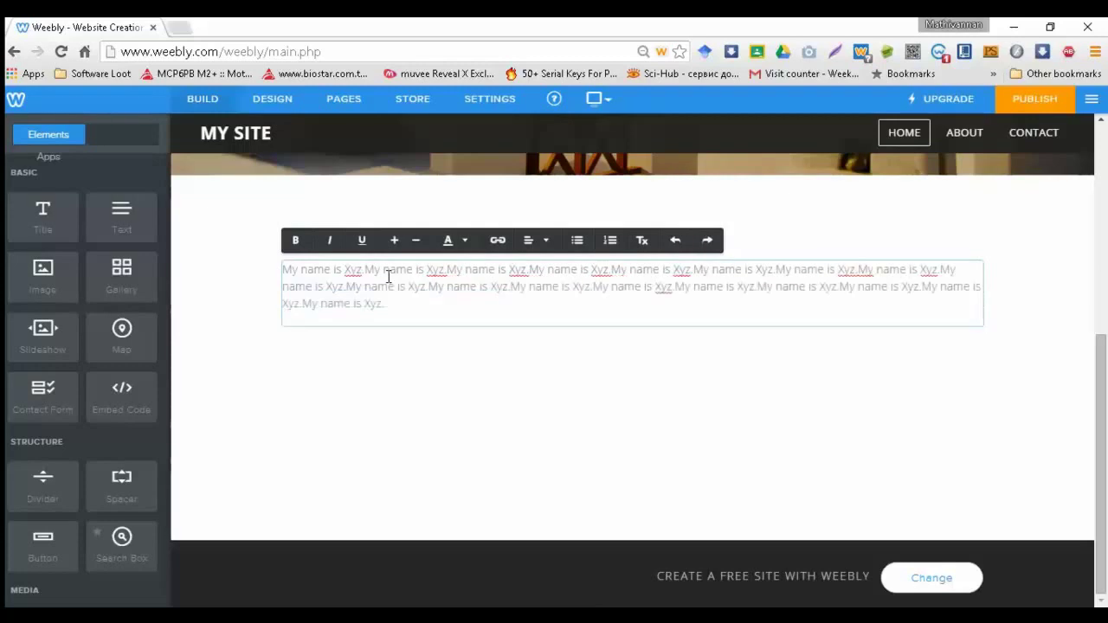
key("ctrl+v")
key("ctrl+v")
key("ctrl+v")
key("ctrl+v")
key("ctrl+v")
key("ctrl+v")
key("ctrl+v")
key("ctrl+v")
key("ctrl+v")
key("ctrl+v")
key("ctrl+v")
key("ctrl+v")
key("ctrl+v")
key("ctrl+v")
key("ctrl+v")
key("ctrl+v")
key("ctrl+v")
key("ctrl+v")
key("ctrl+v")
key("ctrl+v")
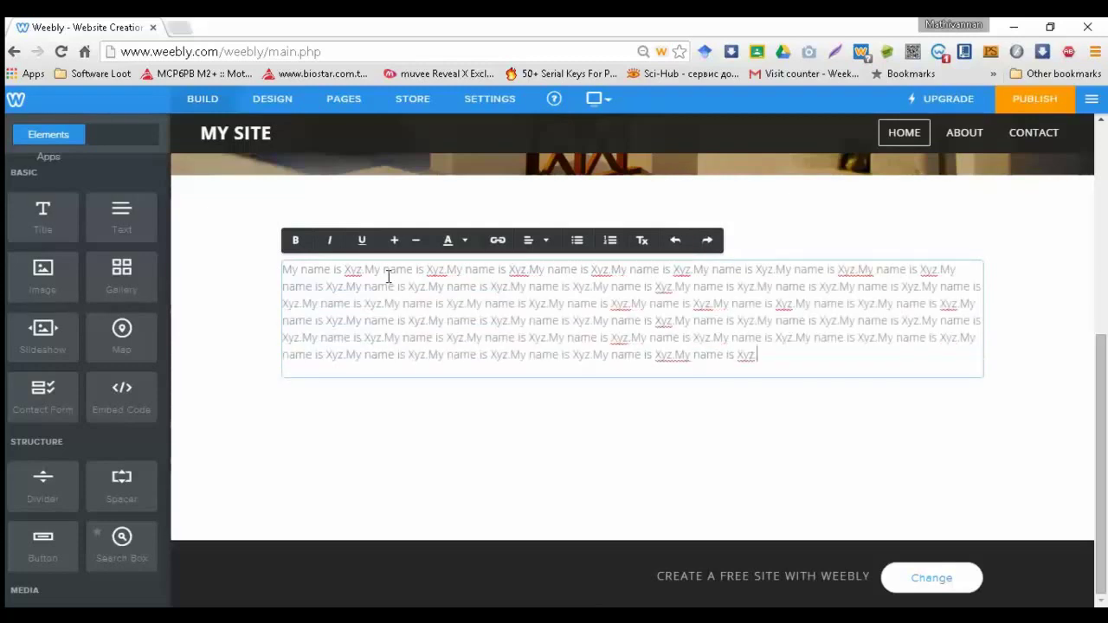
Rename the About page to "Gallery" and return to the page list
scroll(753, 220, "up", 1)
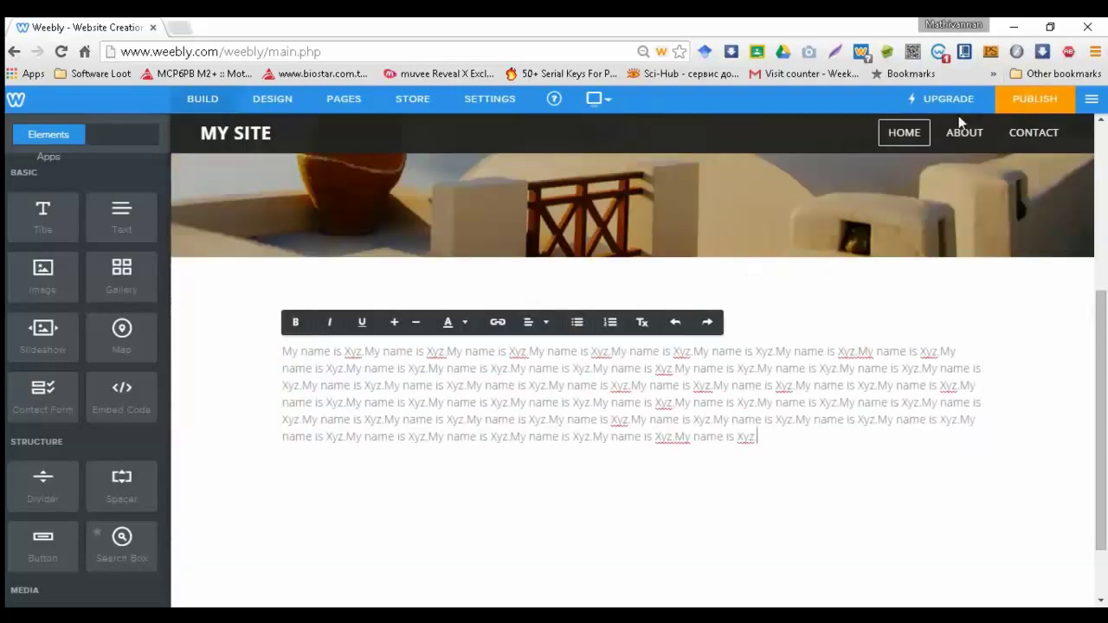
left_click(955, 135)
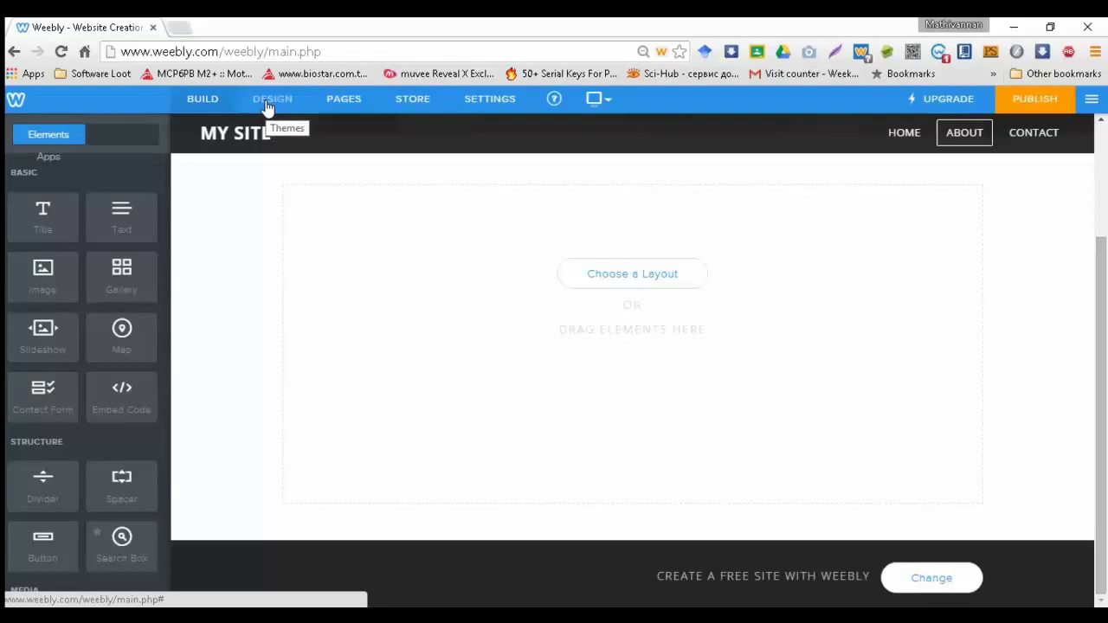
left_click(329, 98)
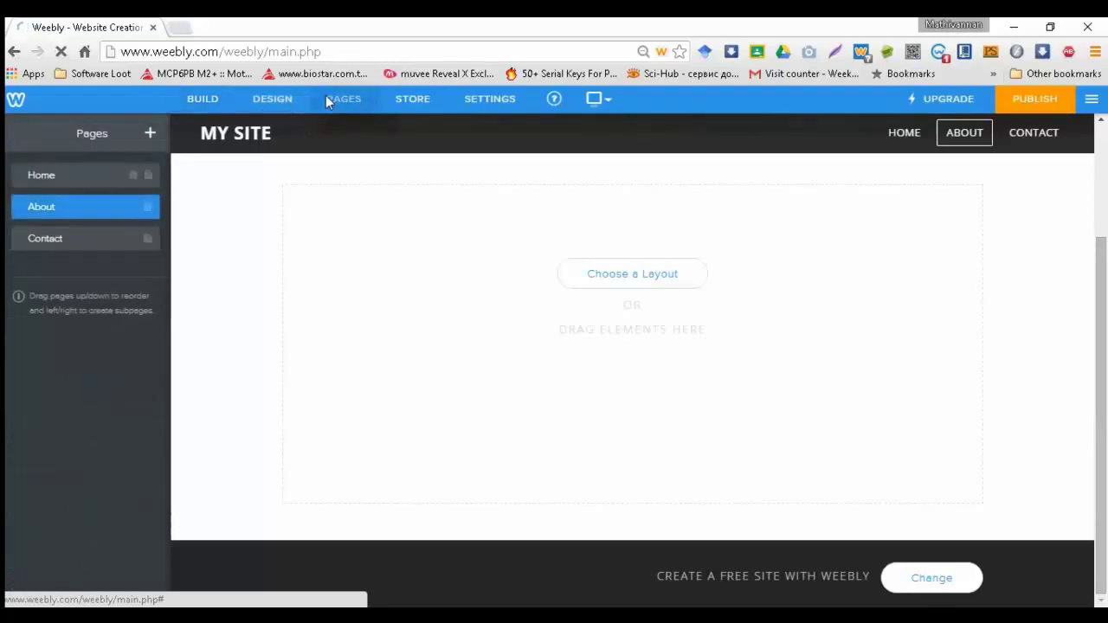
left_click(44, 212)
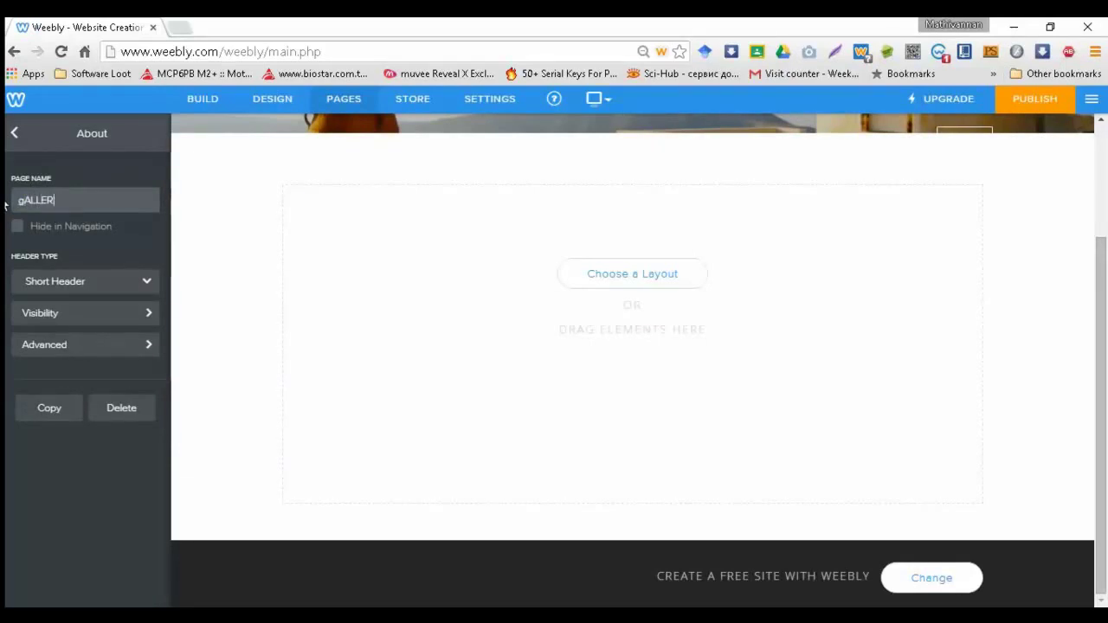
key("BackSpace")
key("BackSpace")
key("BackSpace")
key("BackSpace")
key("BackSpace")
key("BackSpace")
type("g")
left_click(63, 452)
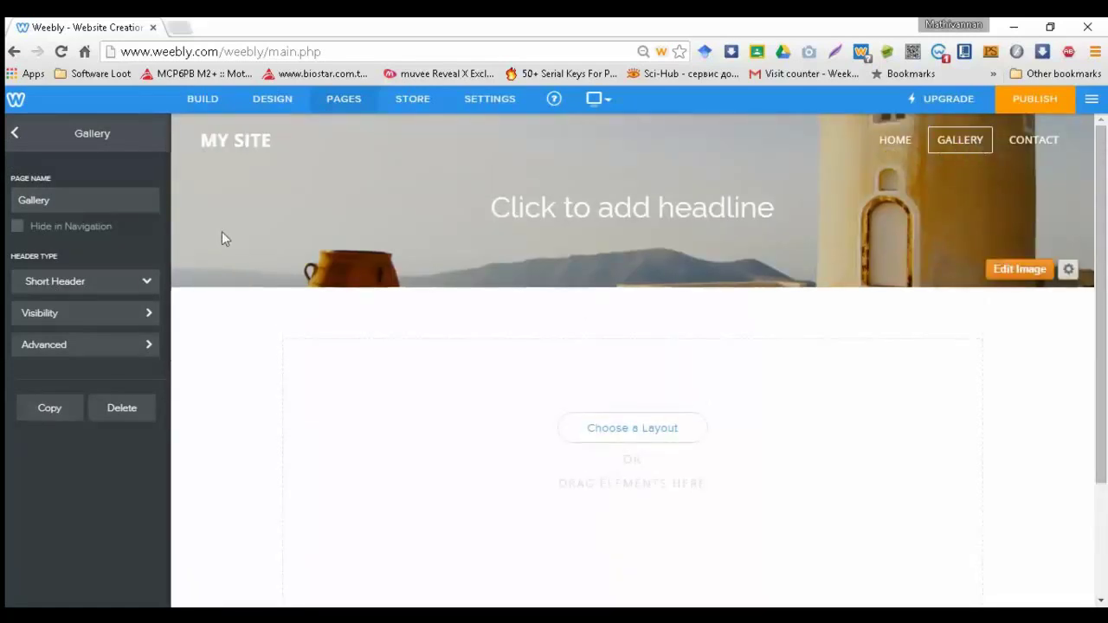
left_click(14, 137)
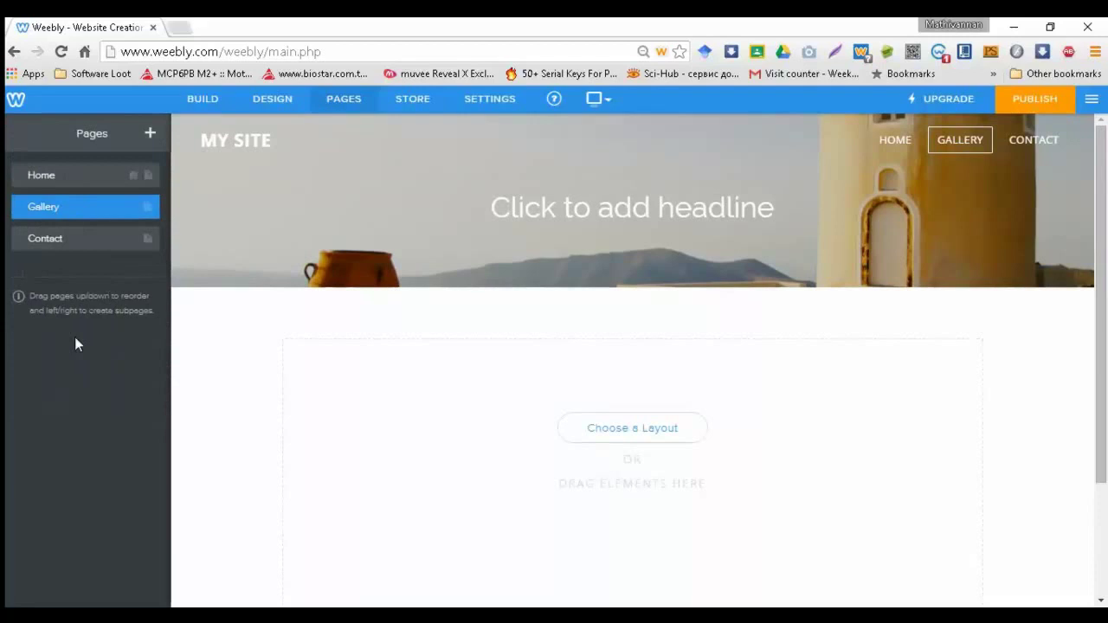
Add a standard page named "My Video" and move it above Contact in the page order
left_click(149, 135)
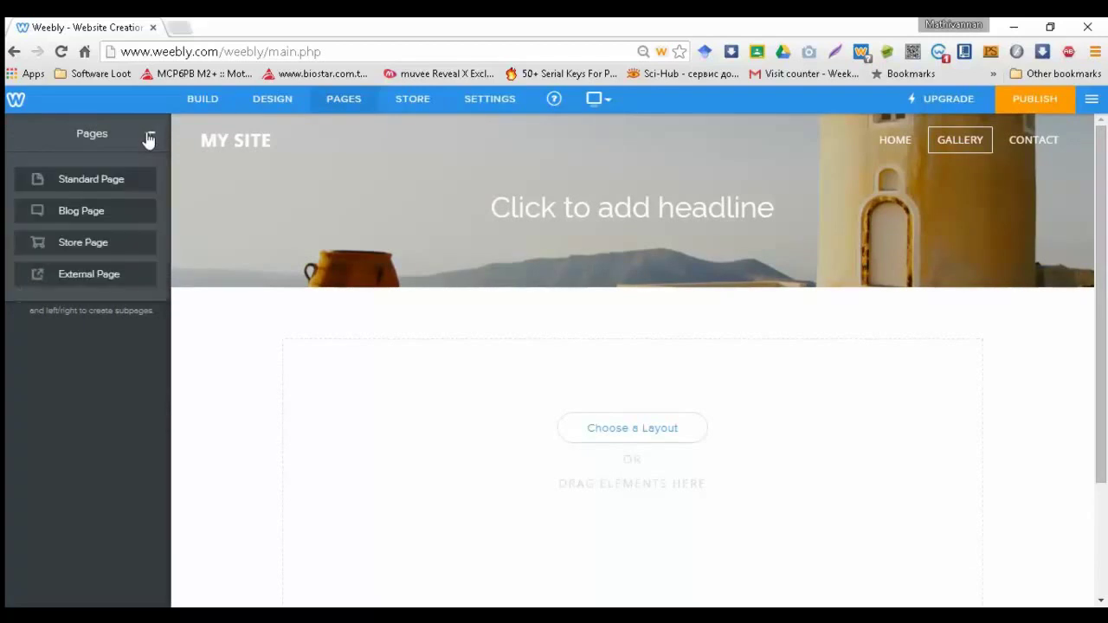
left_click(94, 179)
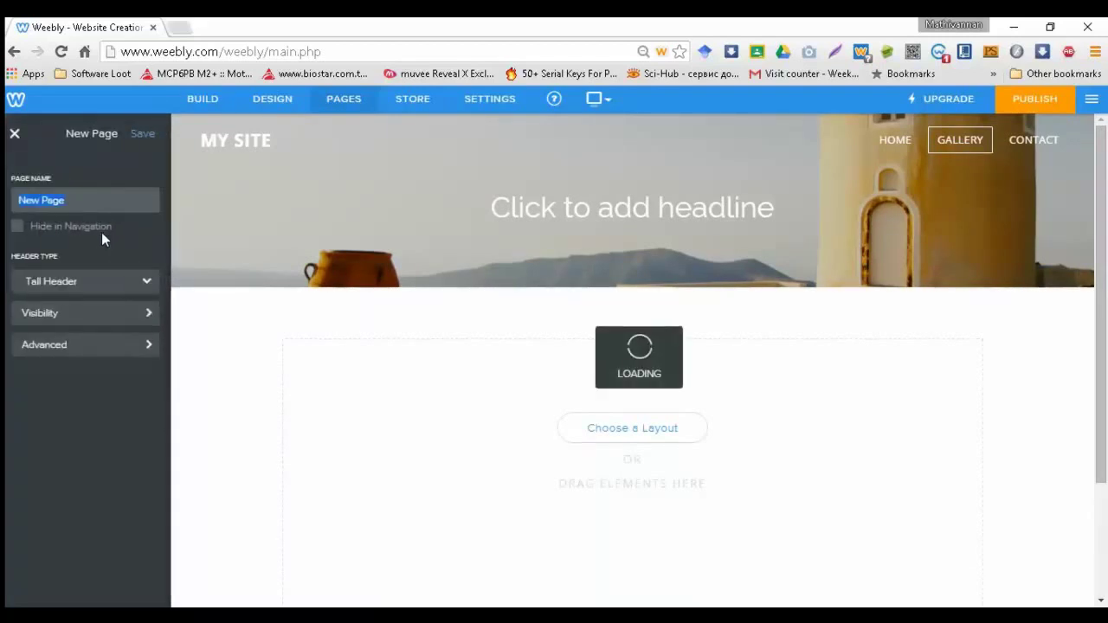
type("My Vid")
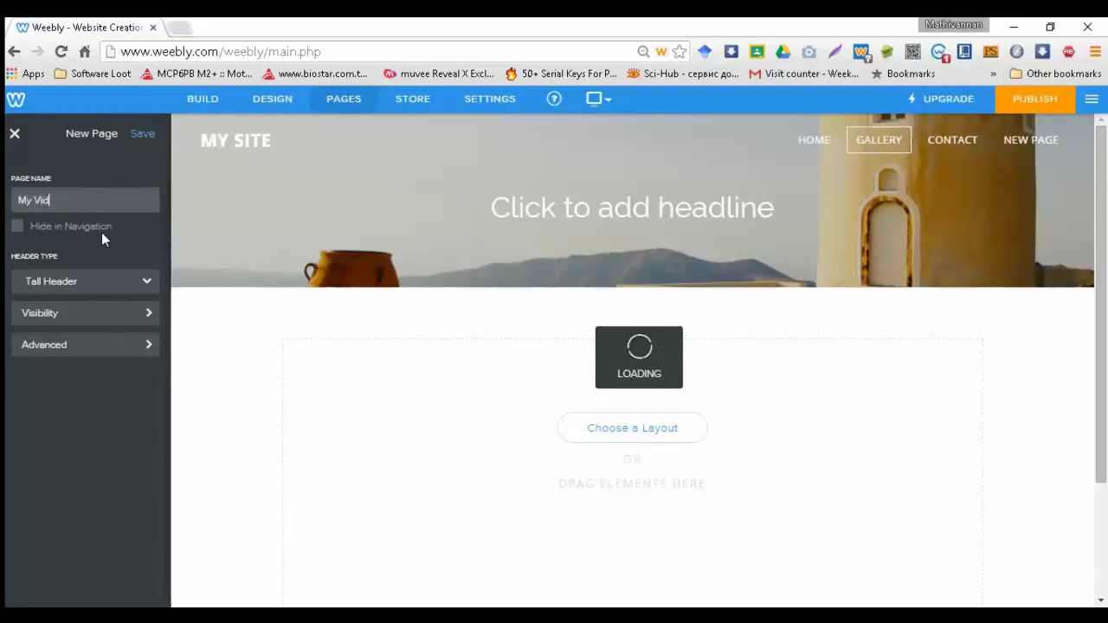
type("eo")
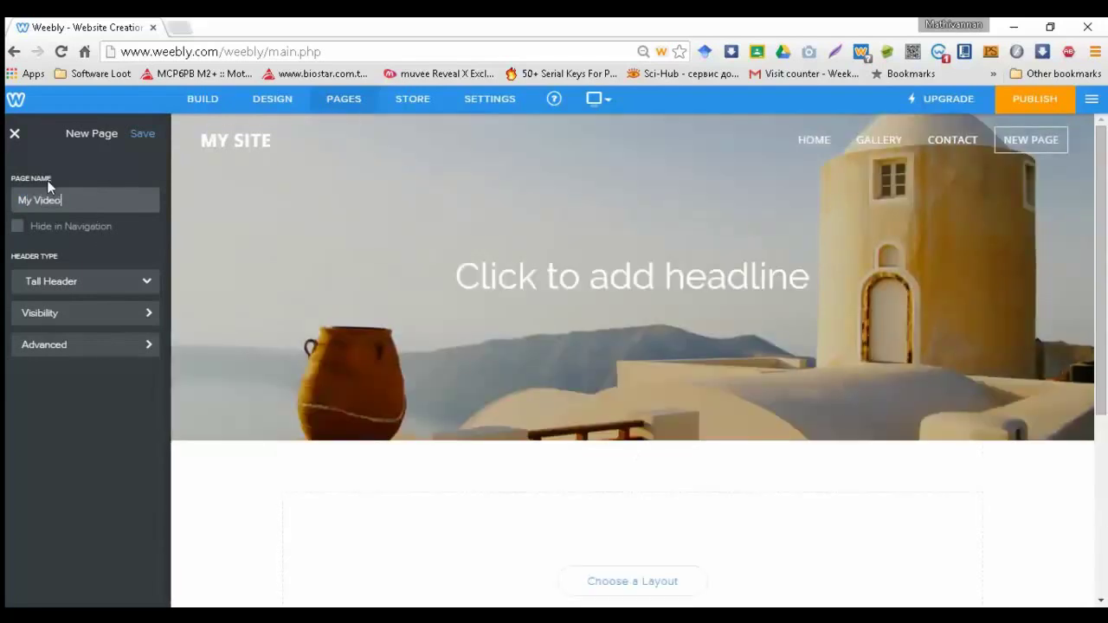
left_click(143, 139)
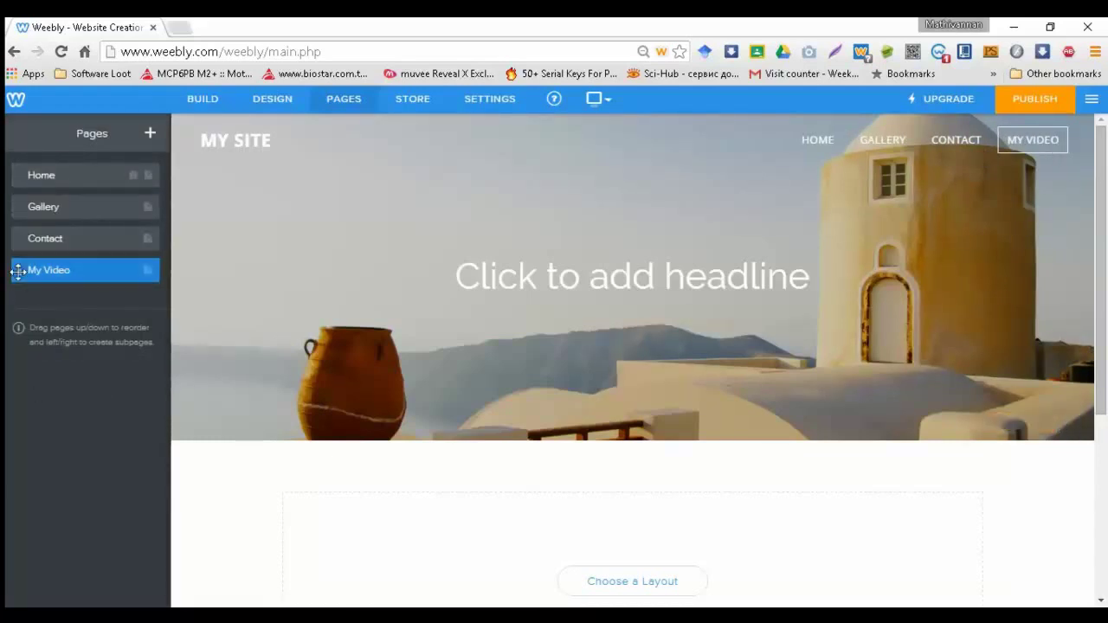
left_click_drag(19, 271, 17, 235)
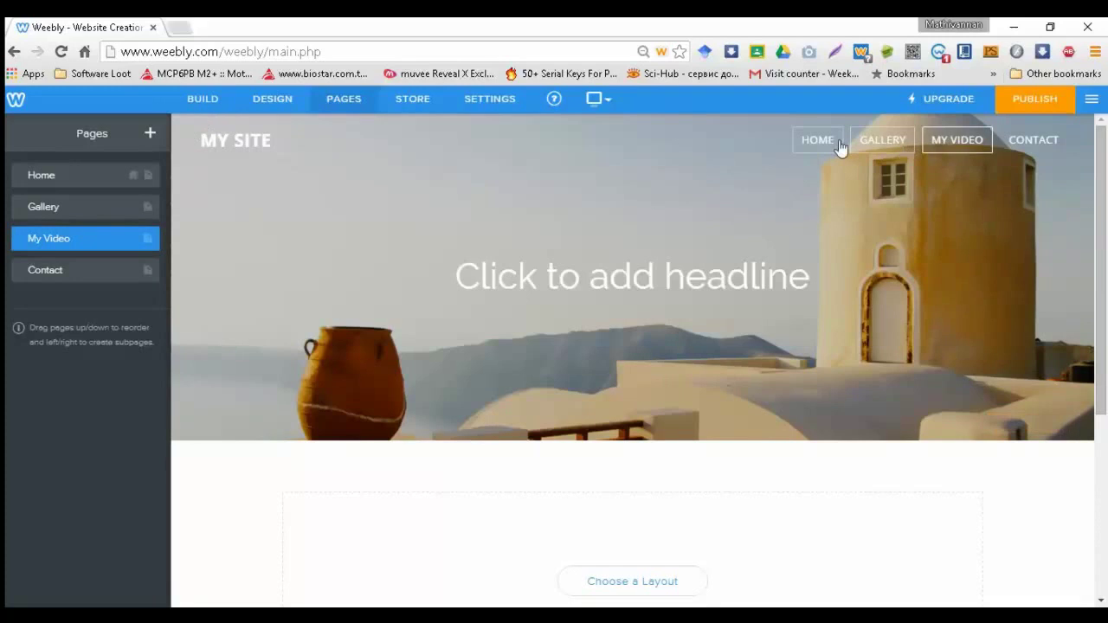
Open the Gallery page for editing and add a Gallery element to its empty content area
left_click(898, 139)
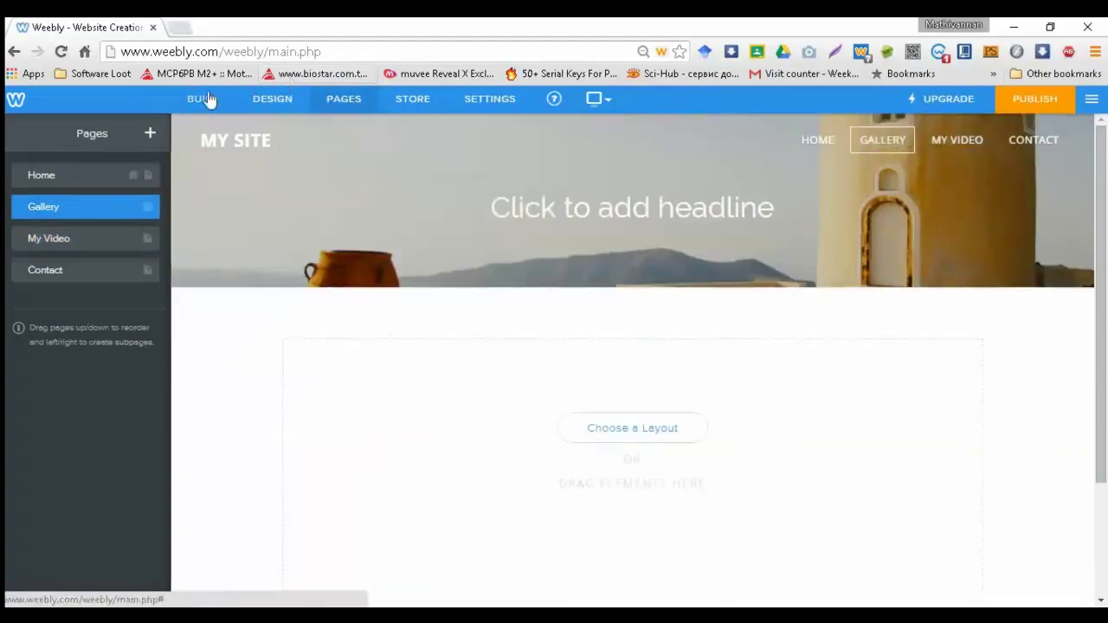
left_click(208, 99)
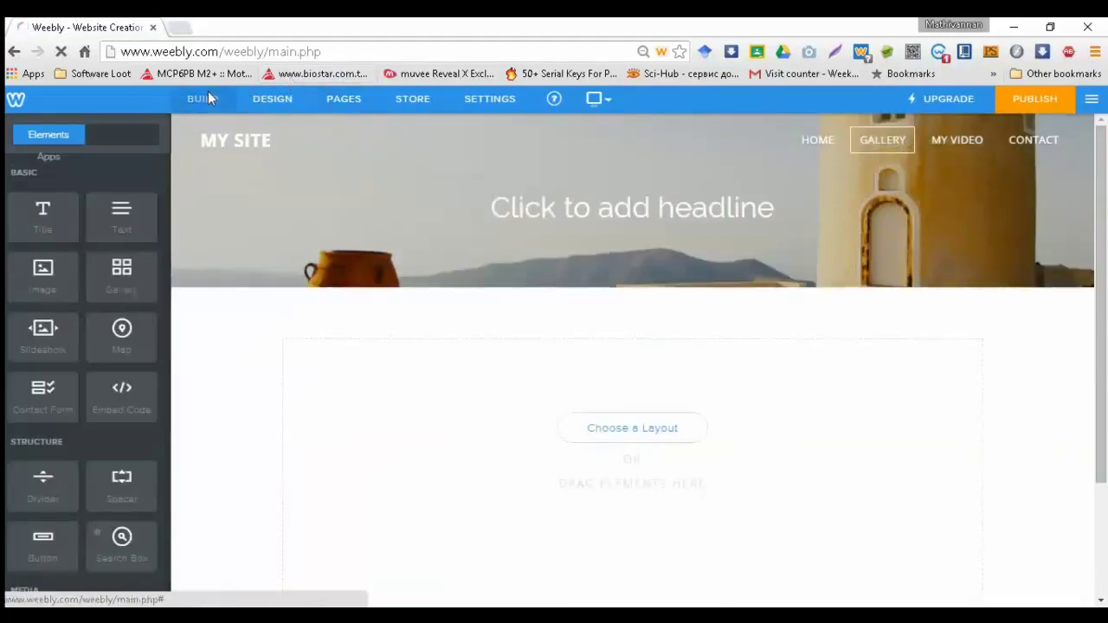
scroll(466, 407, "down", 2)
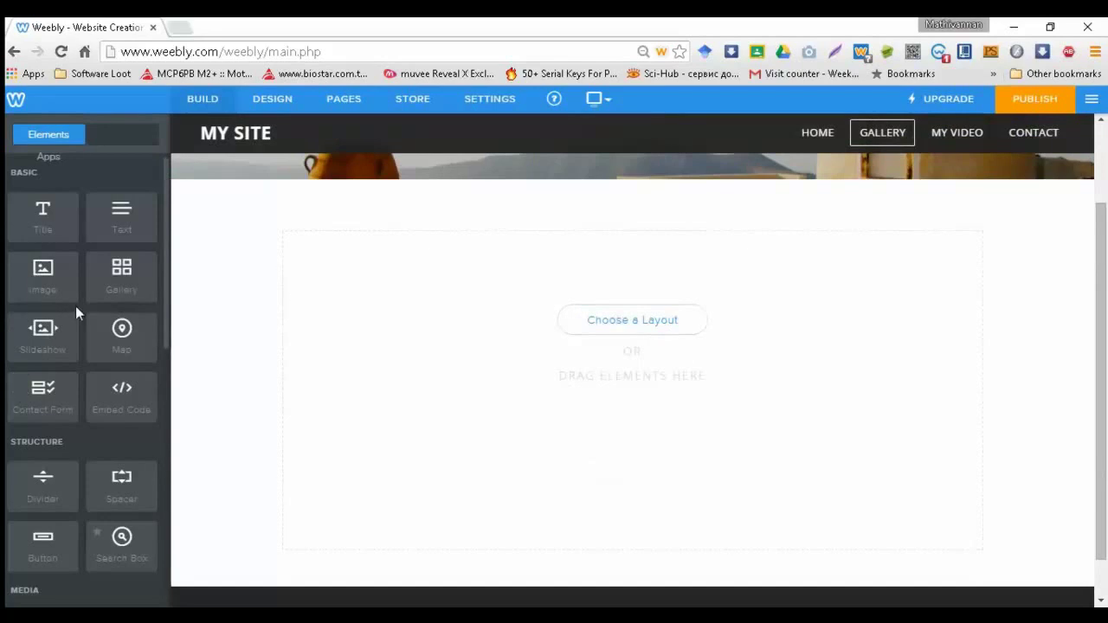
left_click_drag(114, 280, 620, 325)
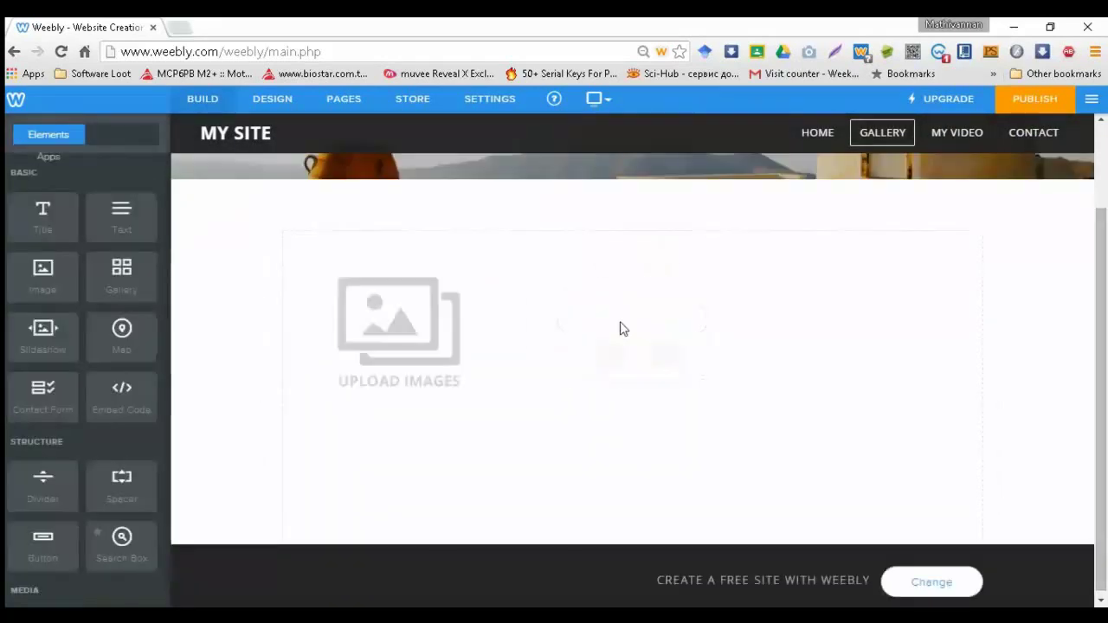
Upload the four landscape photos from the Wallpaper folder on the Desktop into the gallery element
left_click(389, 359)
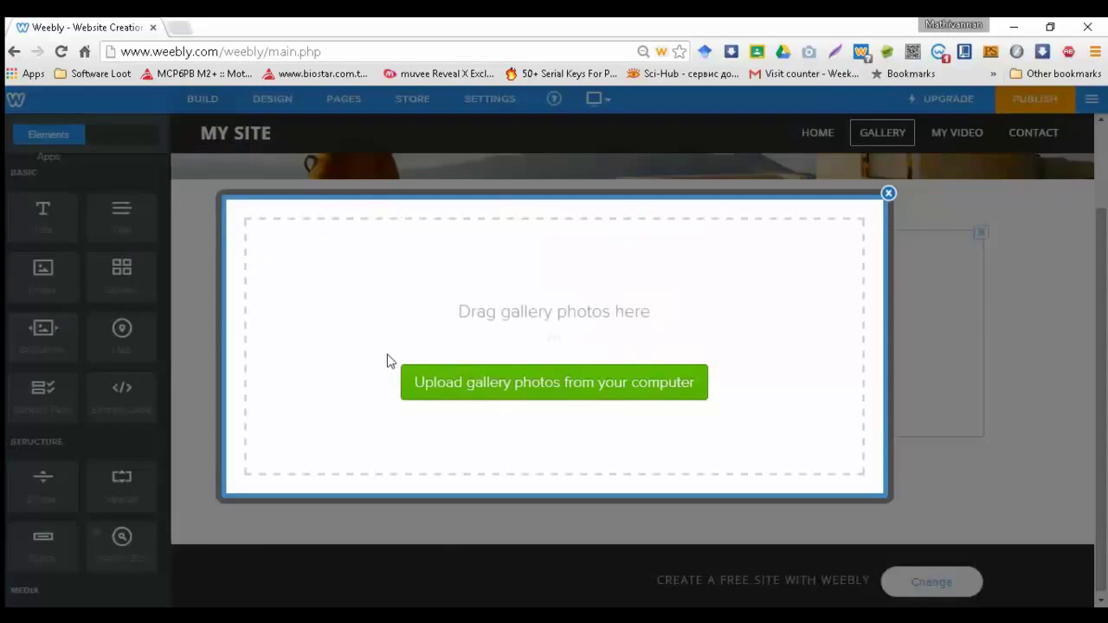
left_click(507, 384)
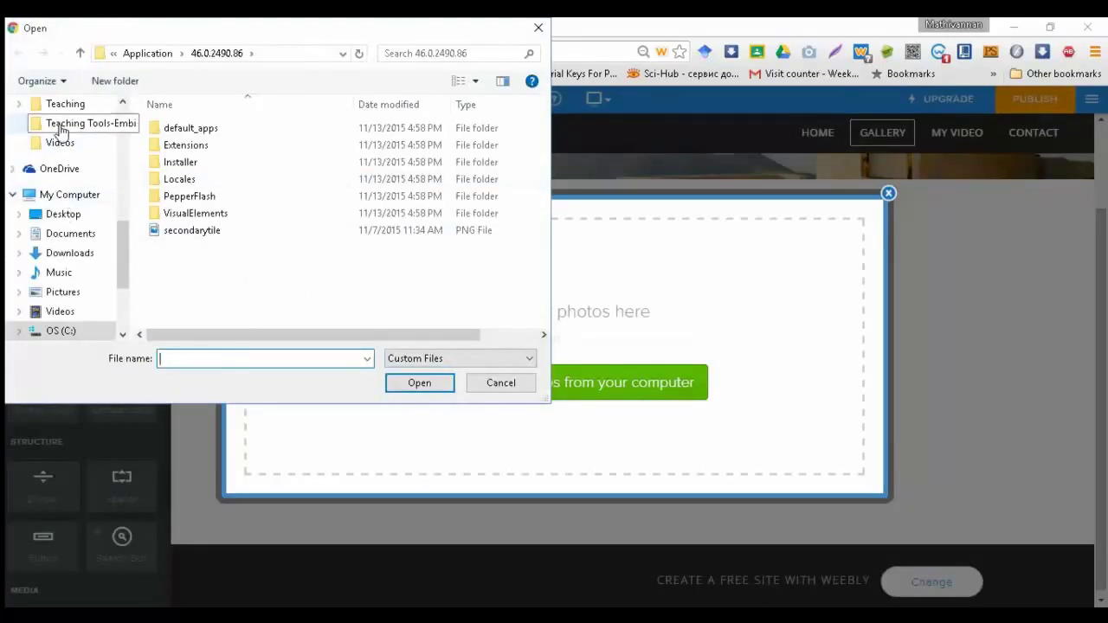
scroll(113, 121, "up", 5)
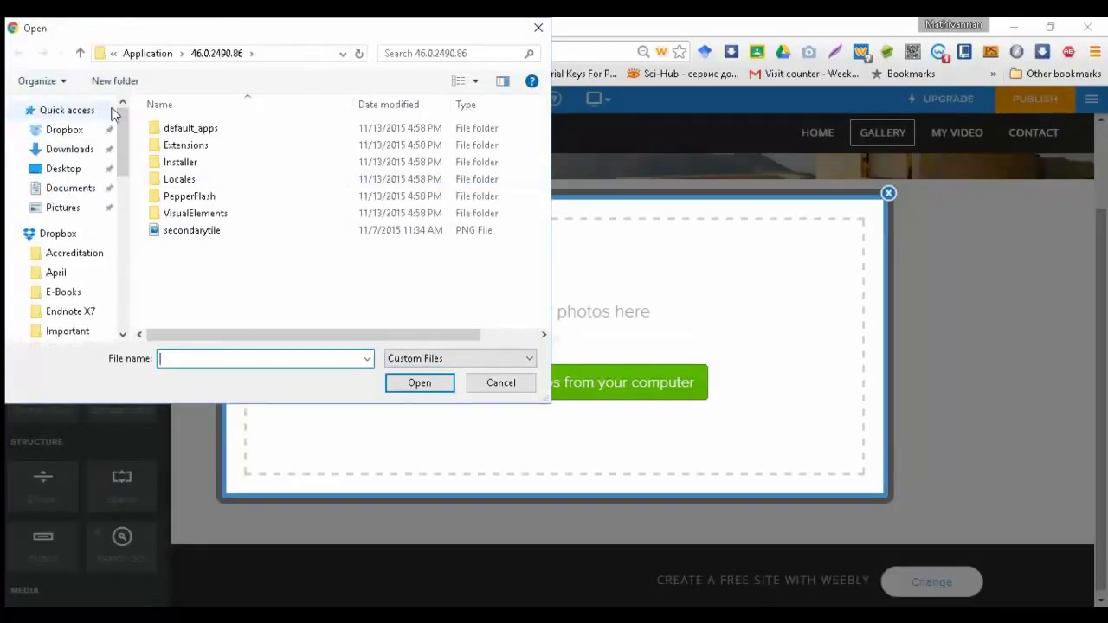
left_click(55, 169)
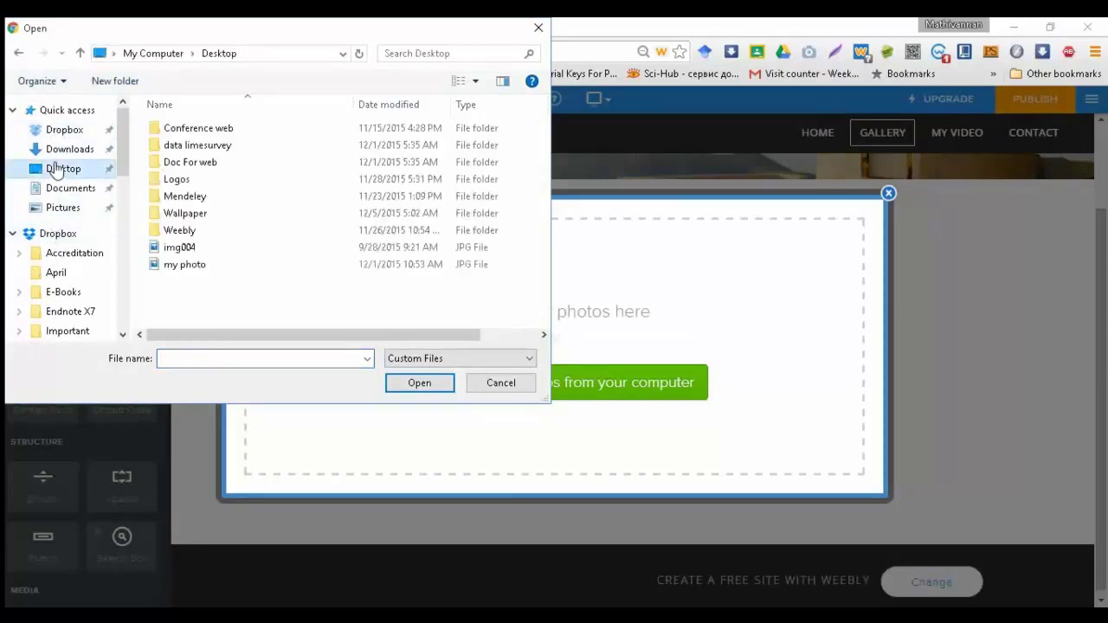
double_click(199, 214)
left_click_drag(164, 246, 530, 173)
left_click(421, 382)
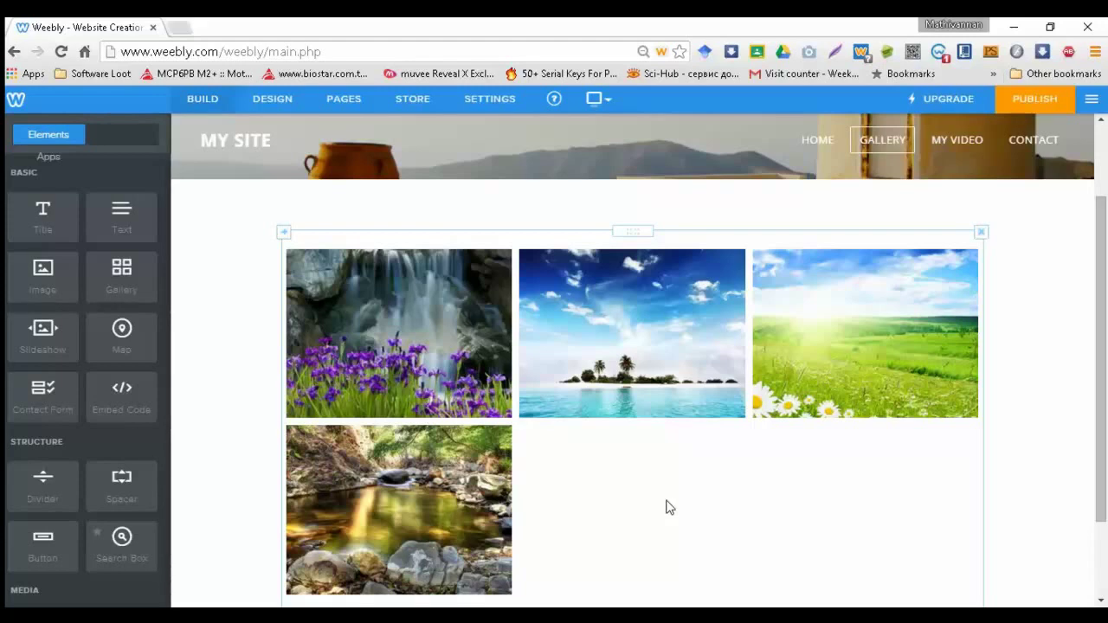
Change the site title to "My Mindmap" in the general site settings
left_click(490, 100)
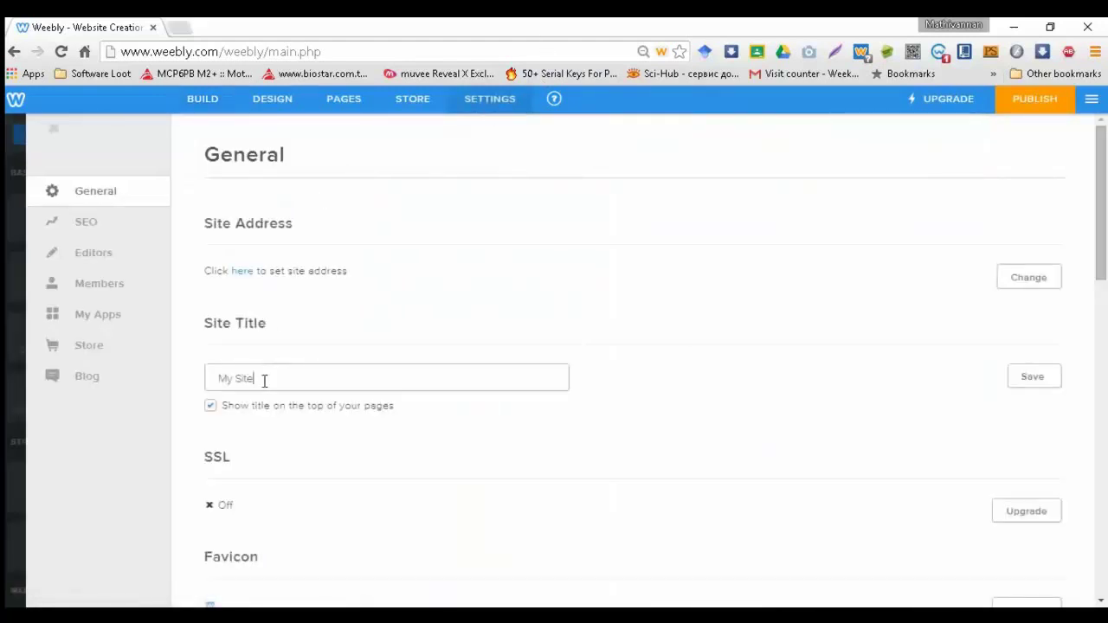
left_click(264, 381)
key("BackSpace")
Look through the general site settings, from SSL and site password to site formatting and cookie notification, and return to the site title
scroll(264, 381, "down", 4)
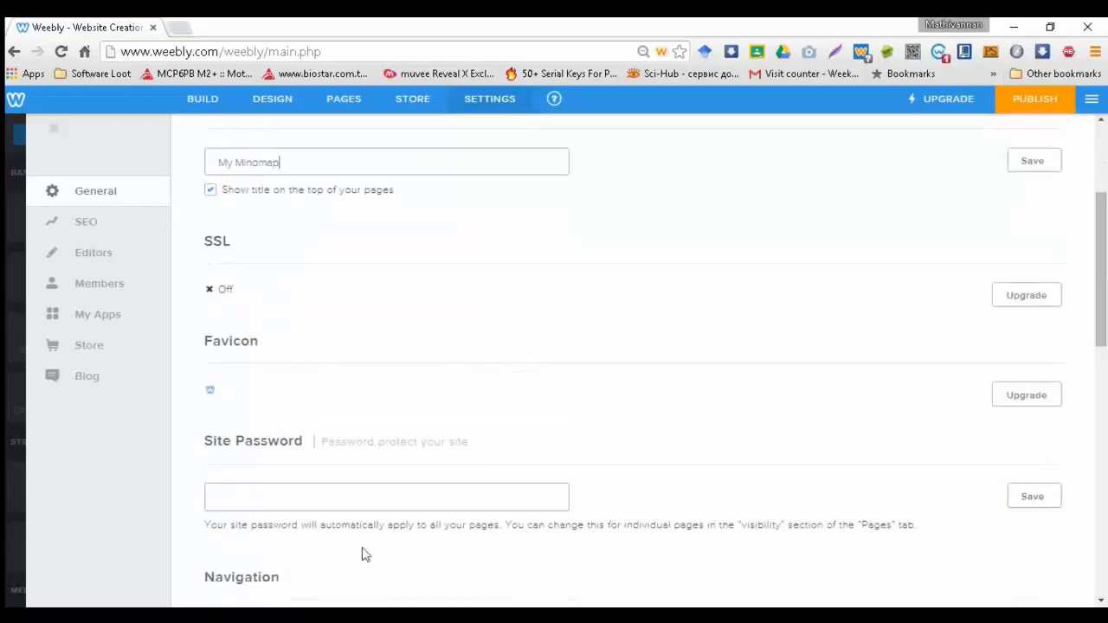
scroll(285, 415, "down", 3)
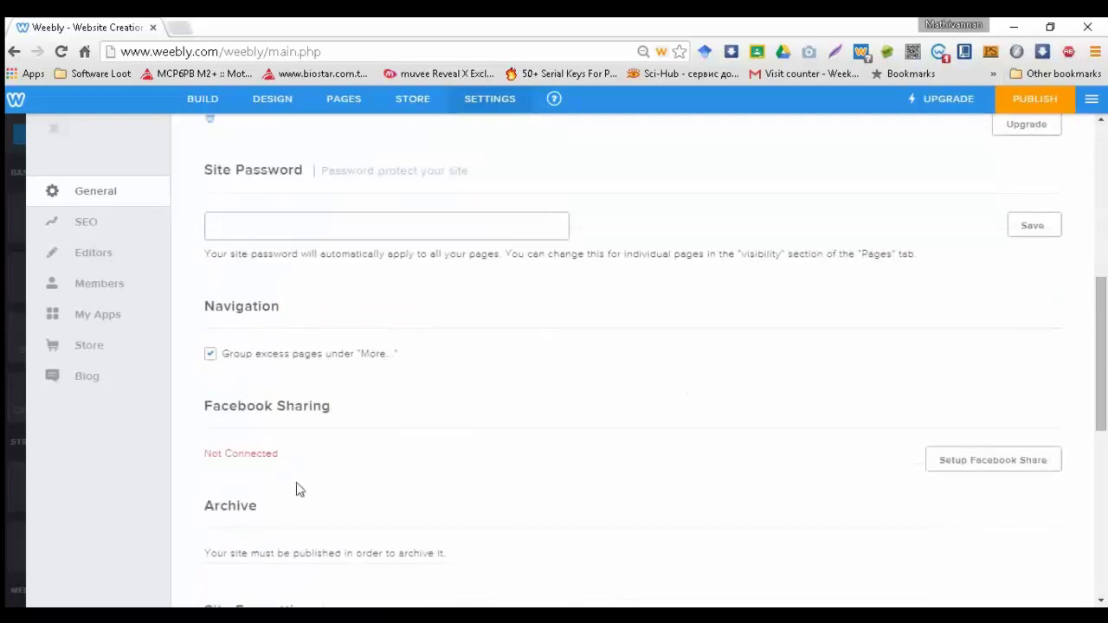
scroll(359, 487, "down", 2)
scroll(373, 433, "down", 3)
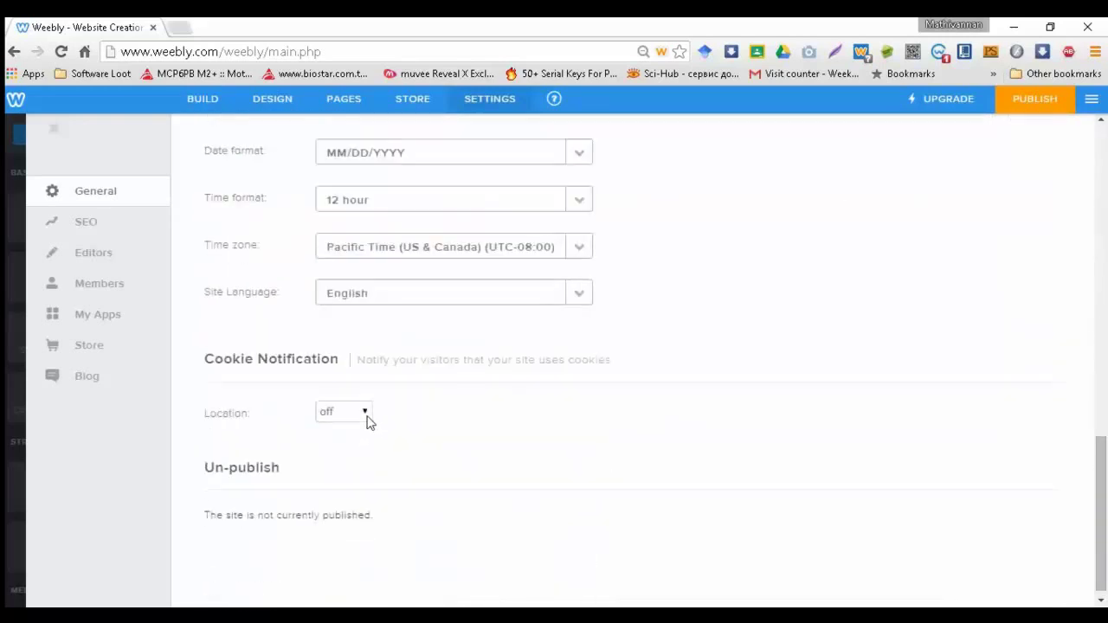
scroll(288, 335, "up", 2)
scroll(288, 336, "up", 1)
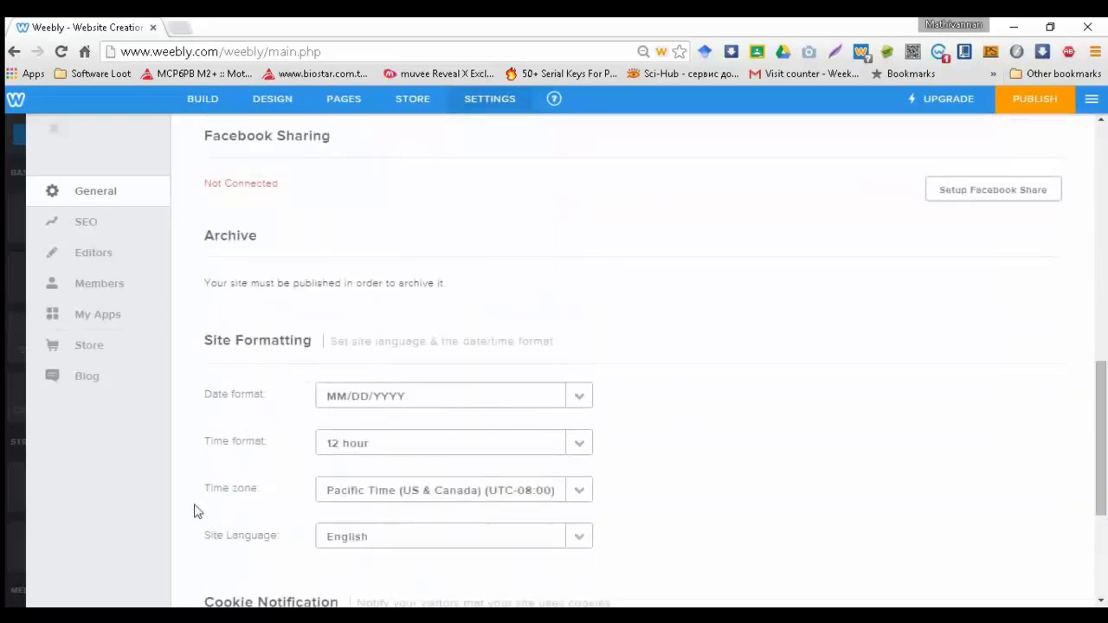
scroll(630, 364, "up", 1)
scroll(630, 364, "up", 6)
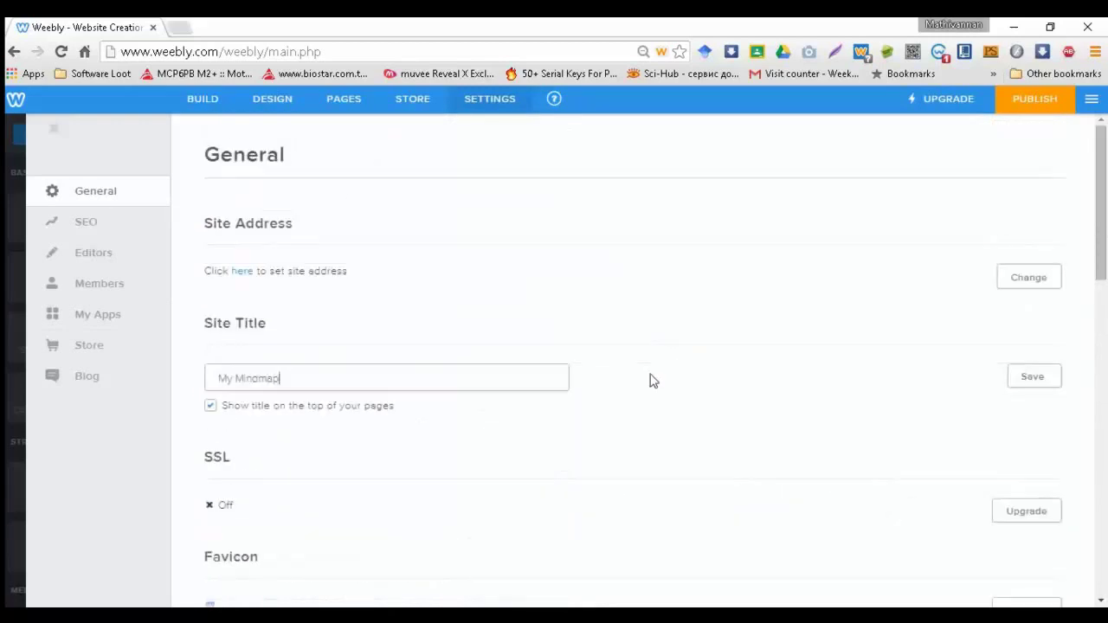
Publish the site on the free Weebly subdomain "mindmaapmj", completing the human verification
left_click(1026, 102)
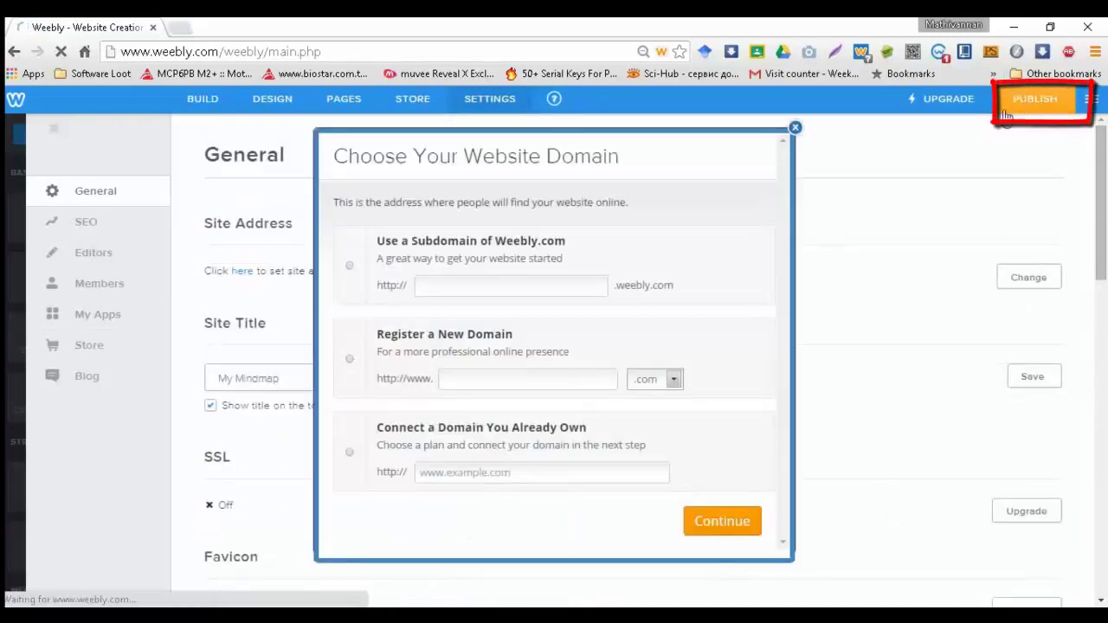
left_click(559, 281)
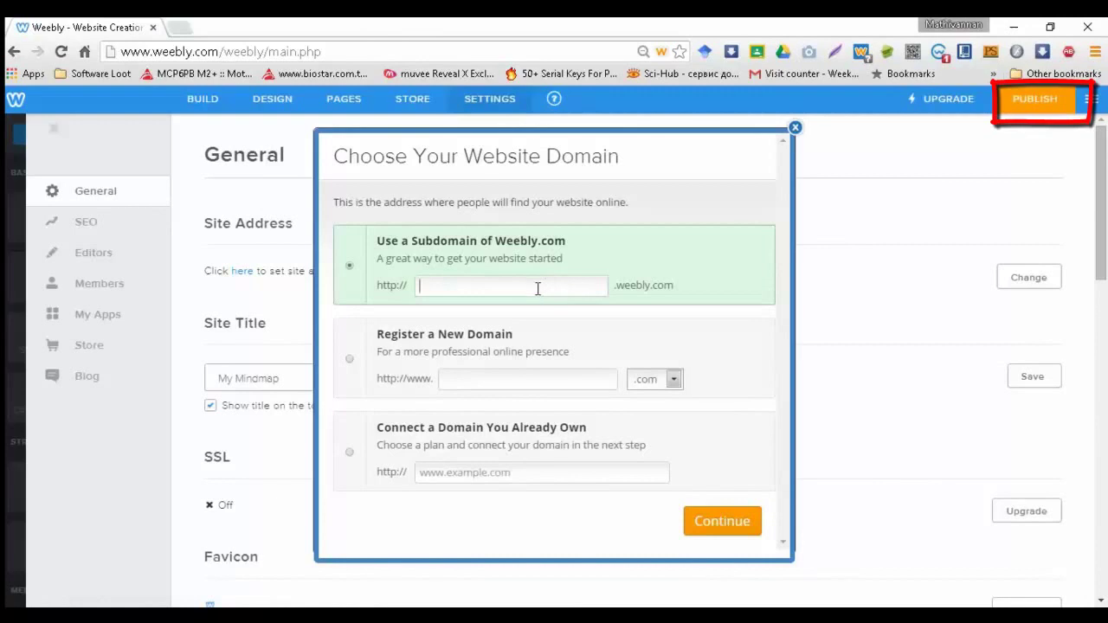
type("mi")
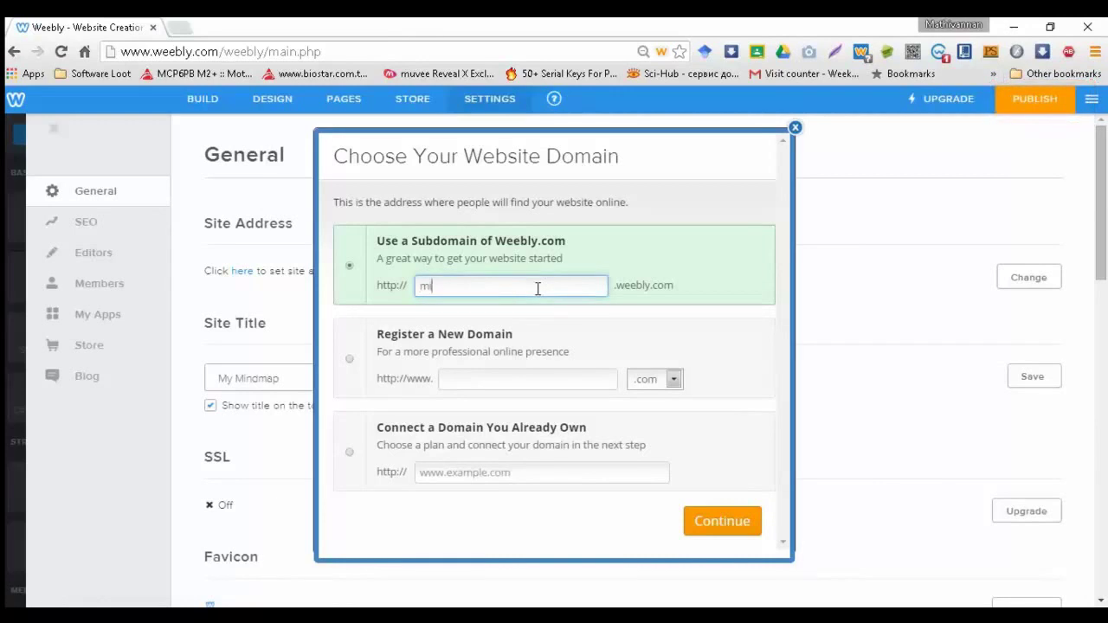
type("ndmaapmj")
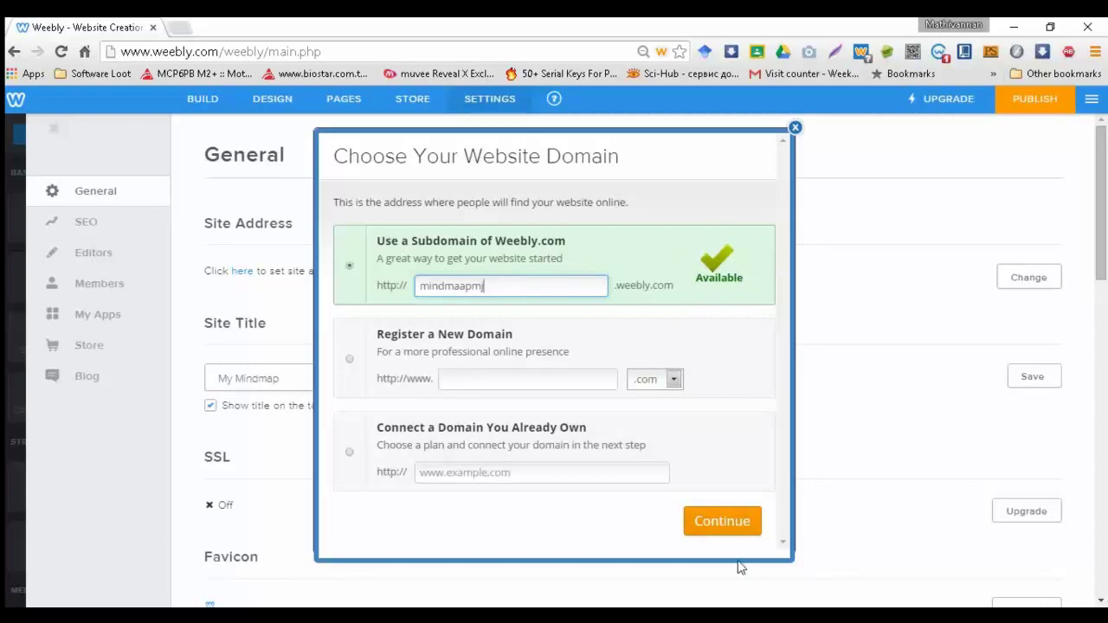
left_click(714, 532)
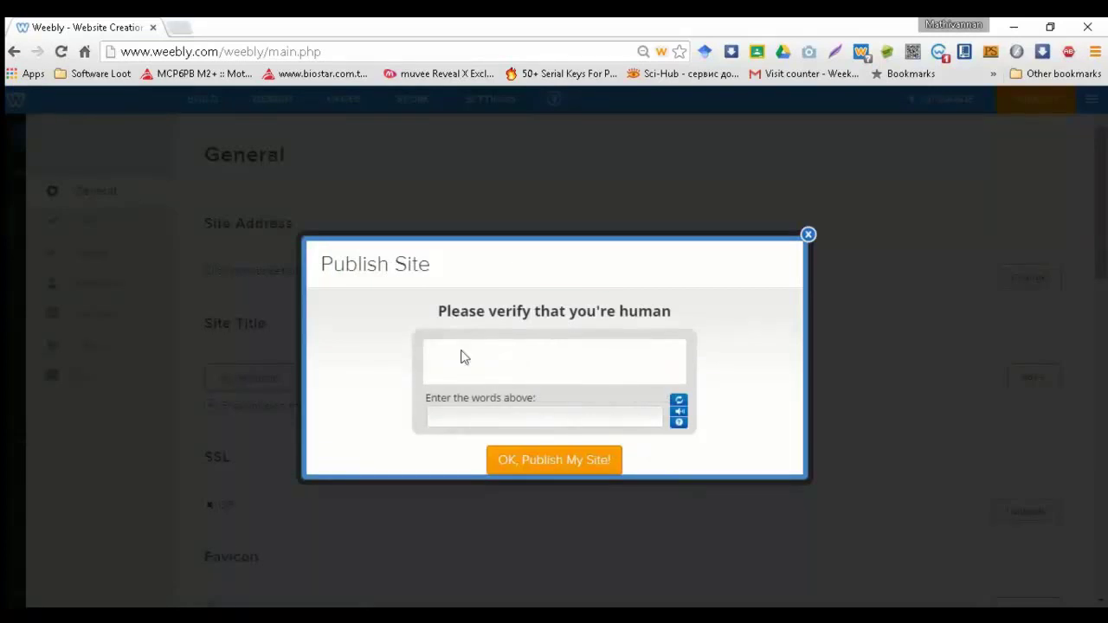
left_click(509, 415)
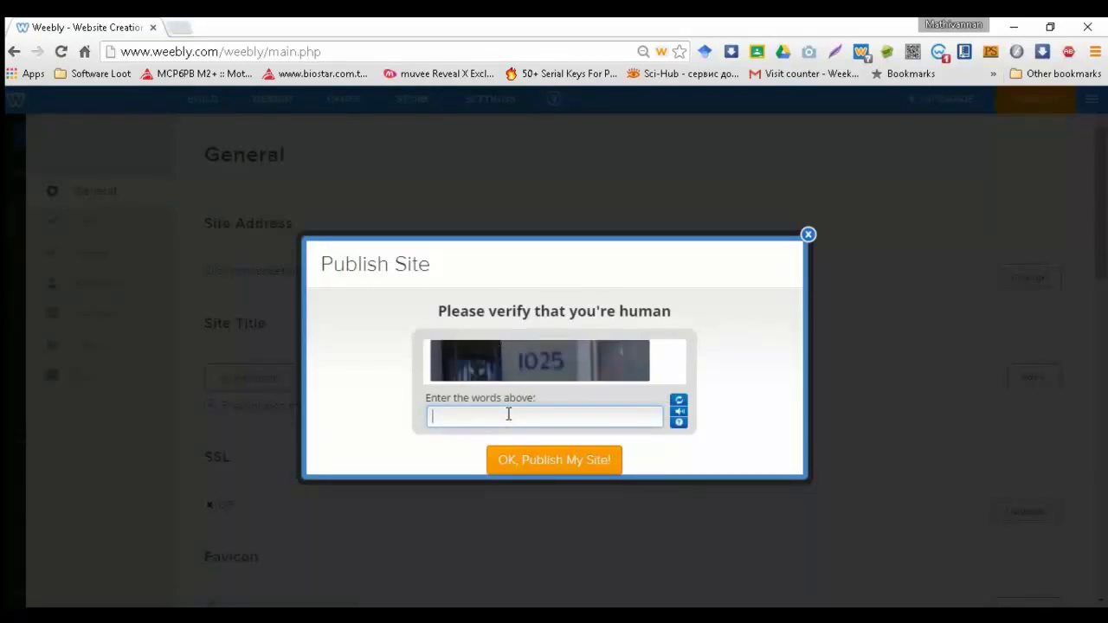
left_click(524, 466)
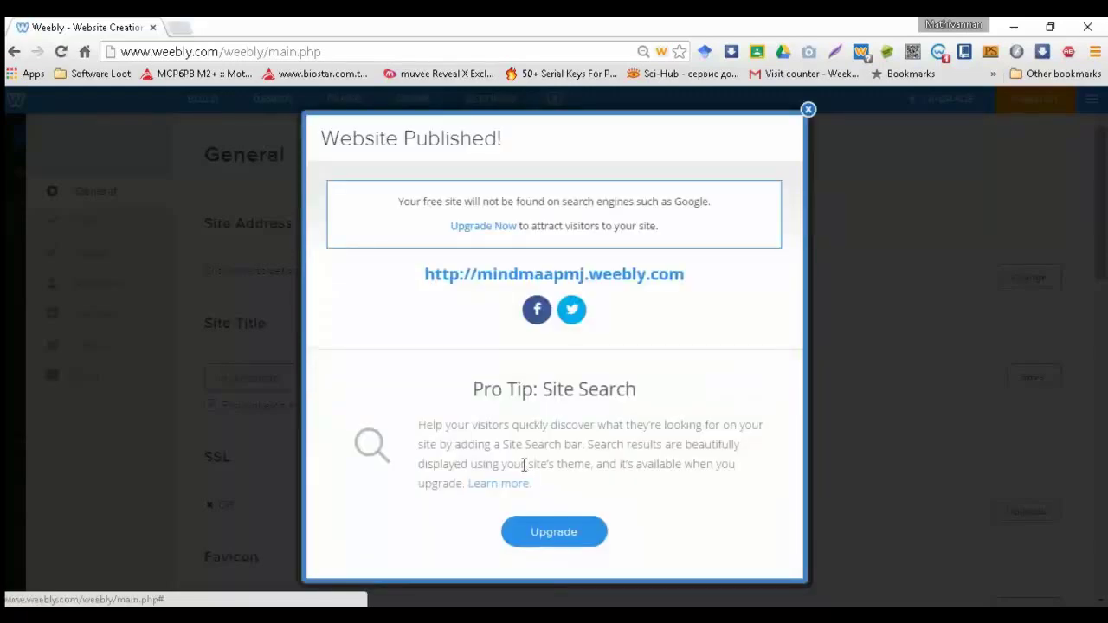
Open the published site from its link and view the photos on its Gallery page
left_click(590, 275)
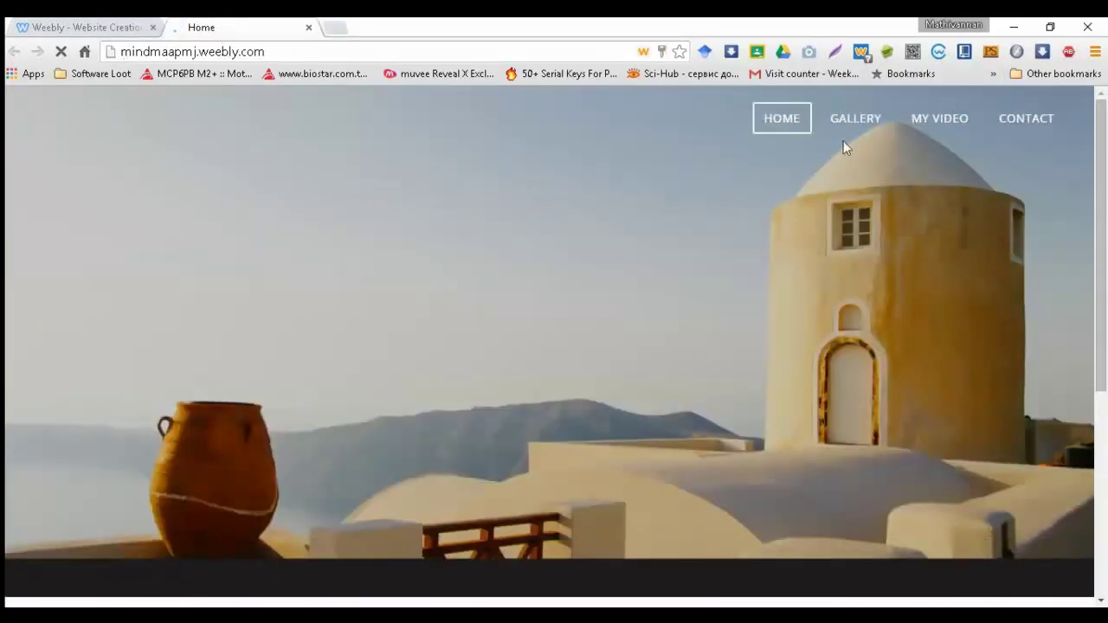
left_click(857, 120)
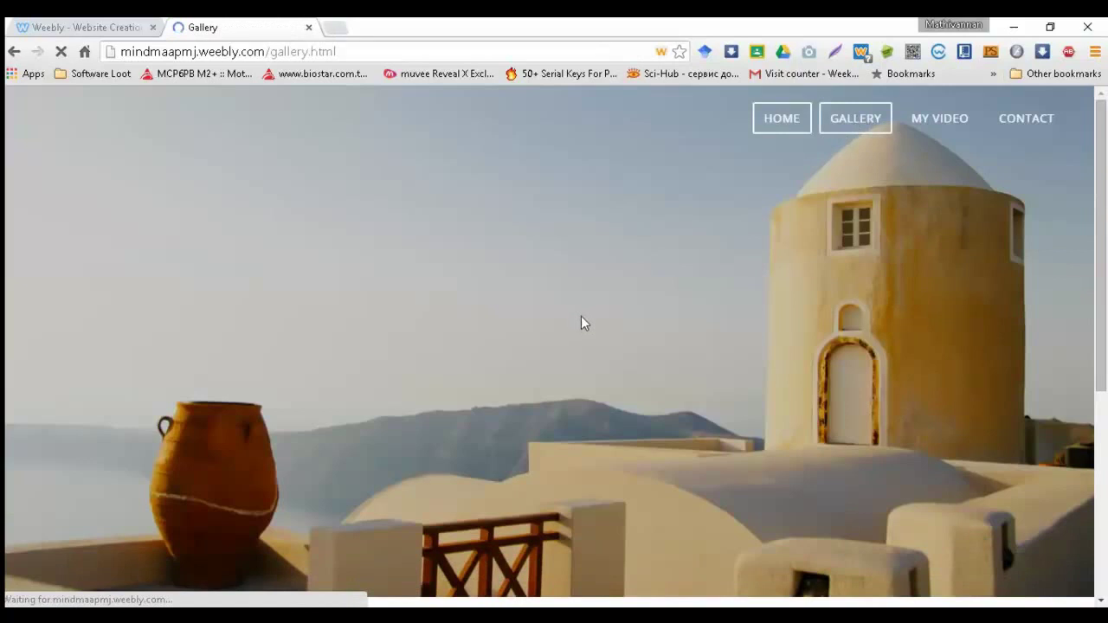
scroll(593, 345, "down", 3)
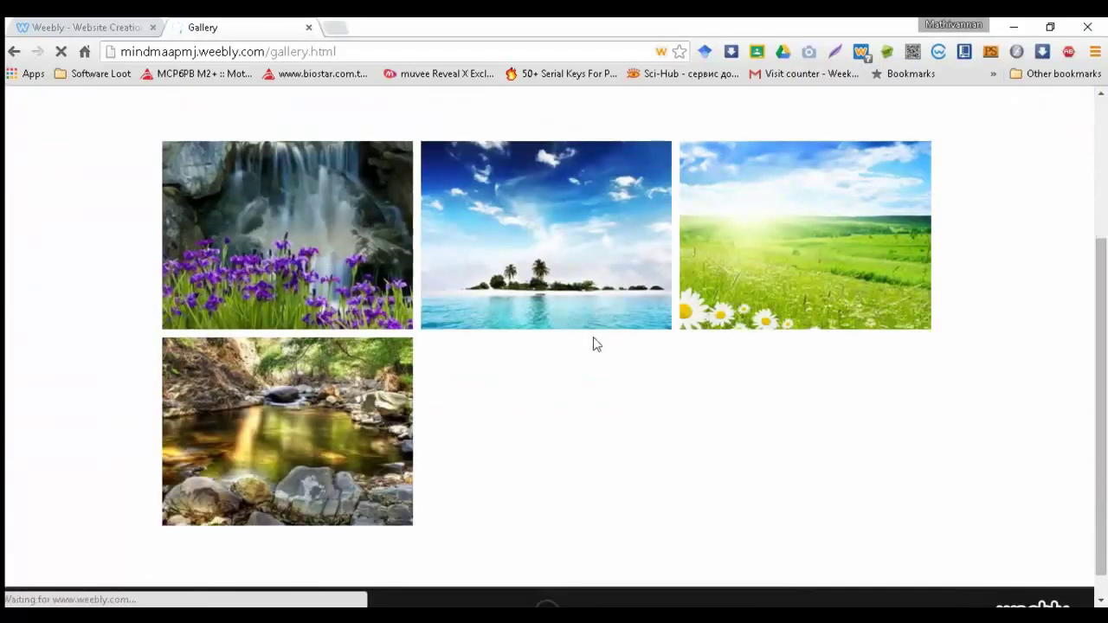